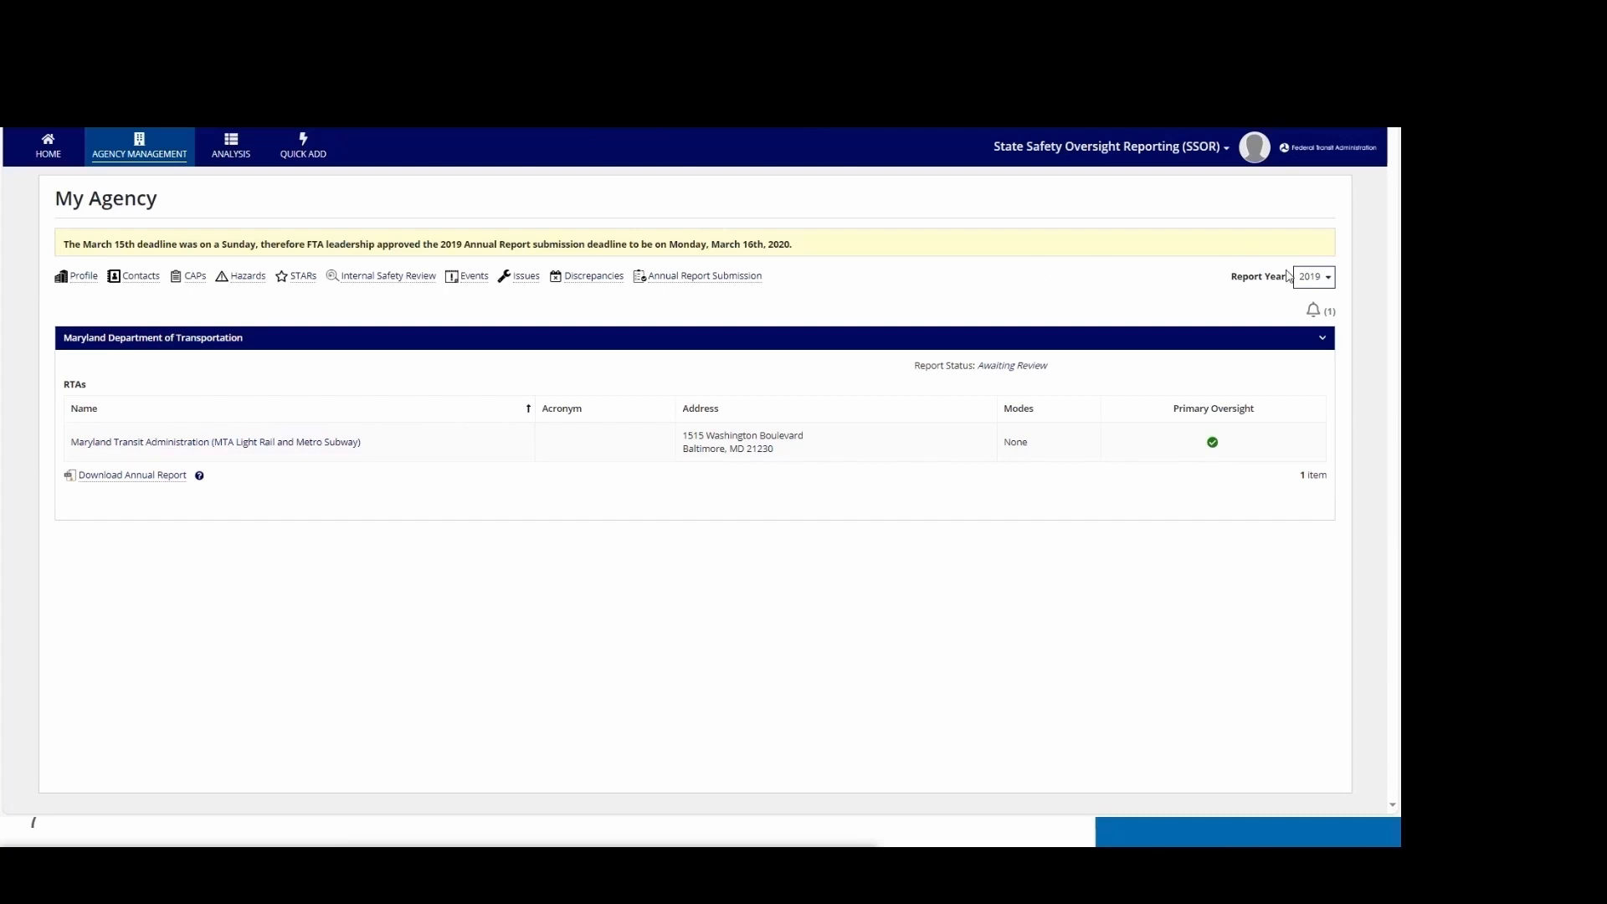
Set the report year to 2023 and open the Maryland Department of Transportation profile
{"action": "left_click", "coordinate": [1318, 276]}
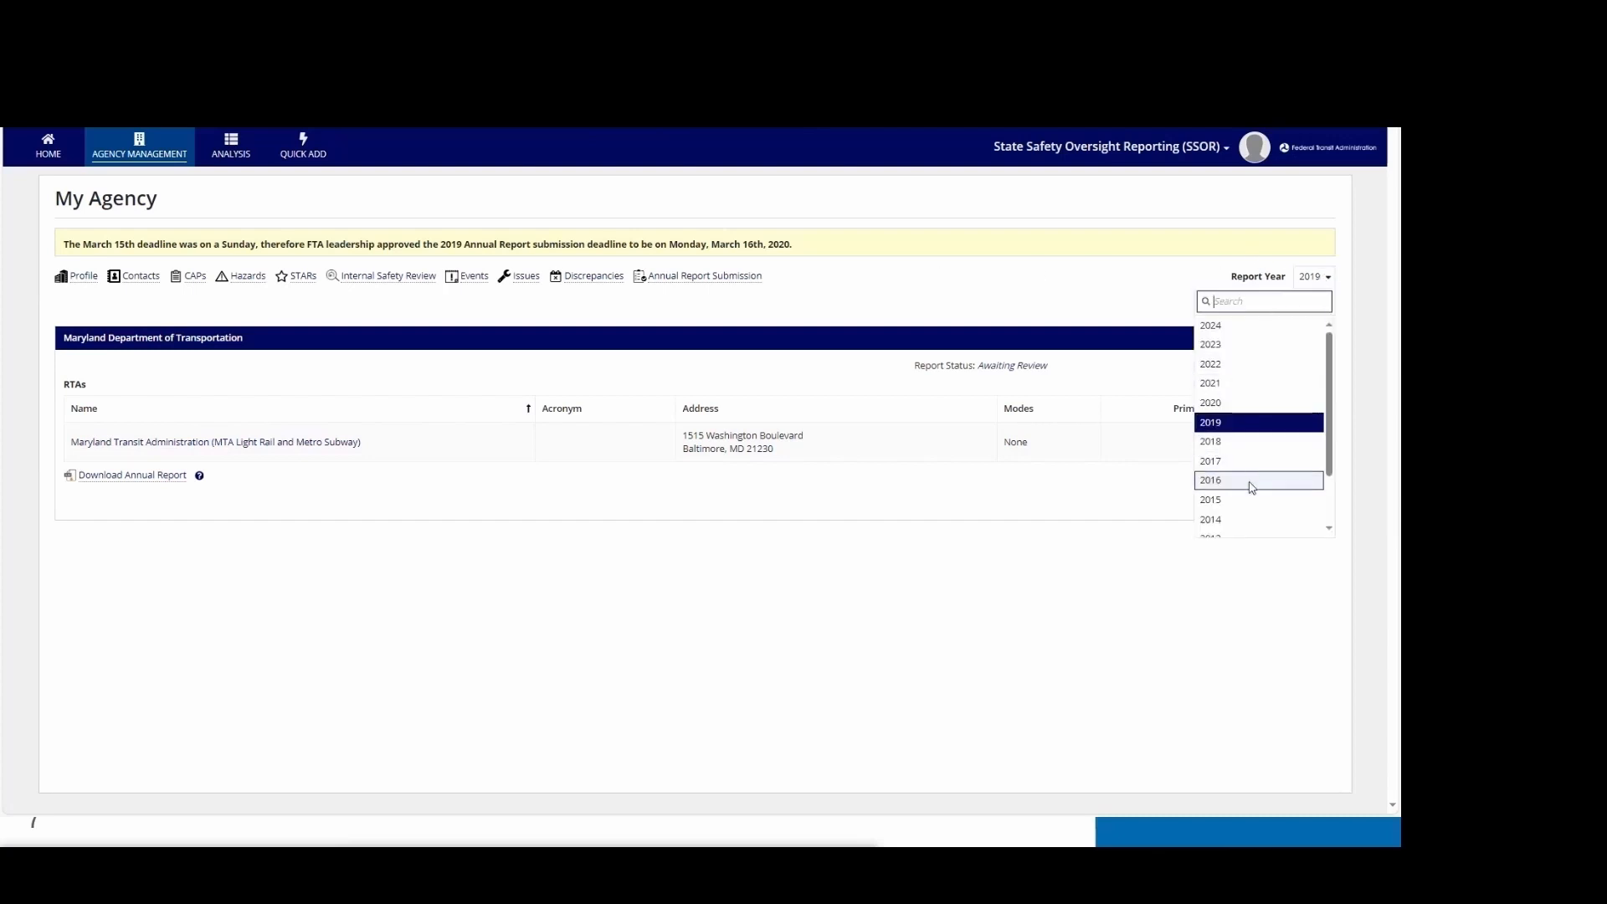
{"action": "left_click", "coordinate": [1230, 344]}
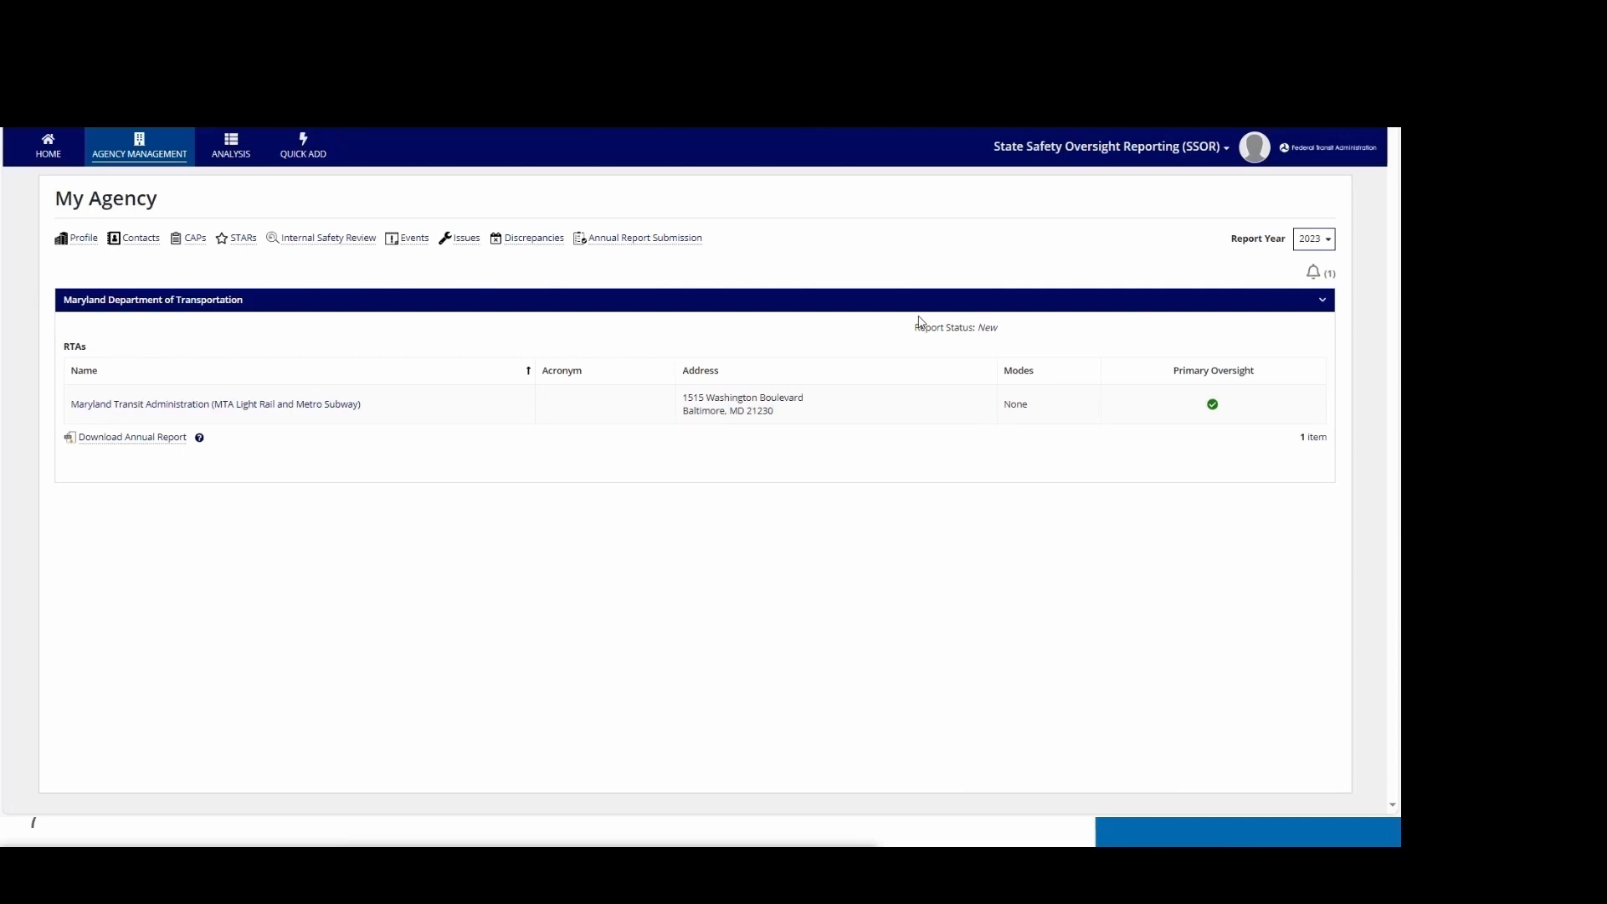
{"action": "left_click", "coordinate": [84, 238]}
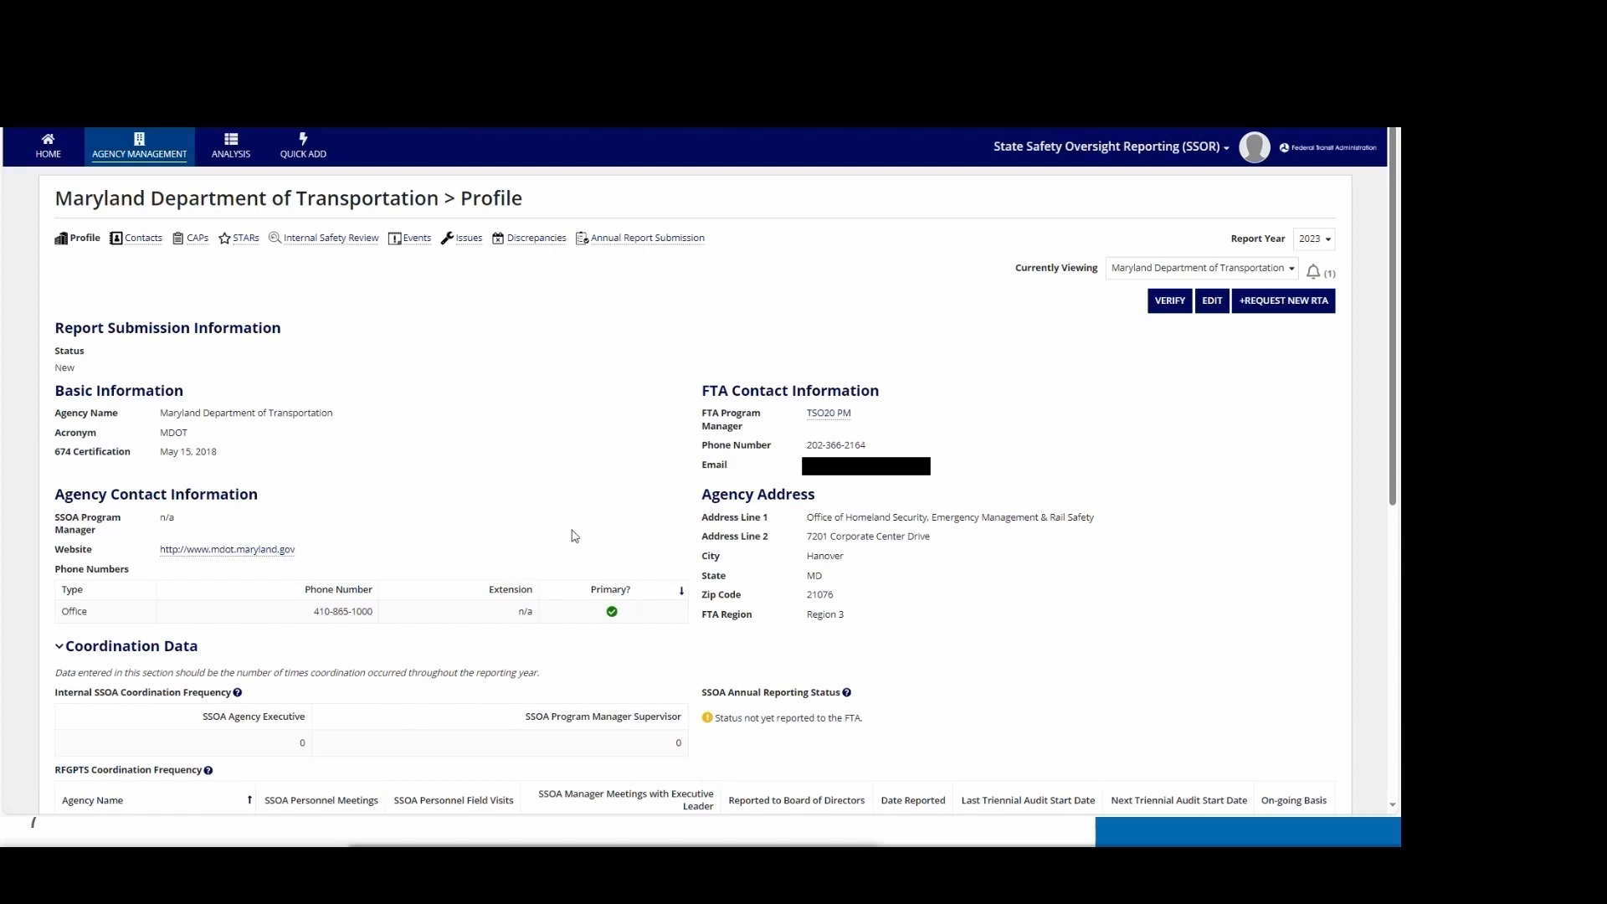
Load the comments on the agency profile and check the agencies available for viewing, keeping Maryland Department of Transportation selected
{"action": "scroll", "coordinate": [208, 661], "scroll_direction": "down", "scroll_amount": 7}
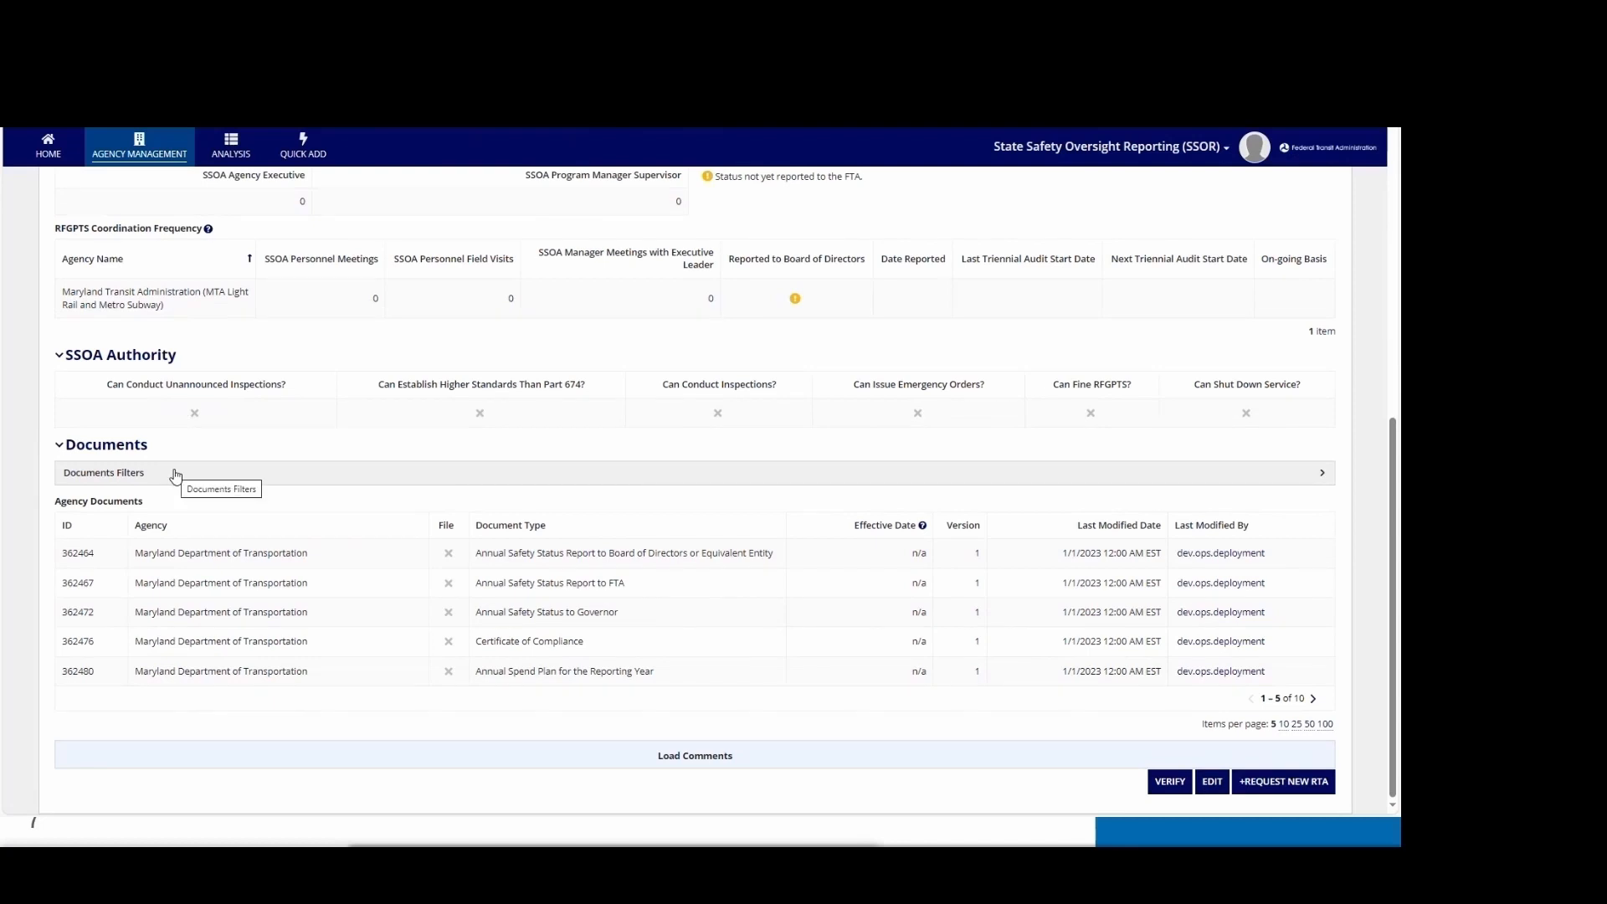
{"action": "left_click", "coordinate": [714, 760]}
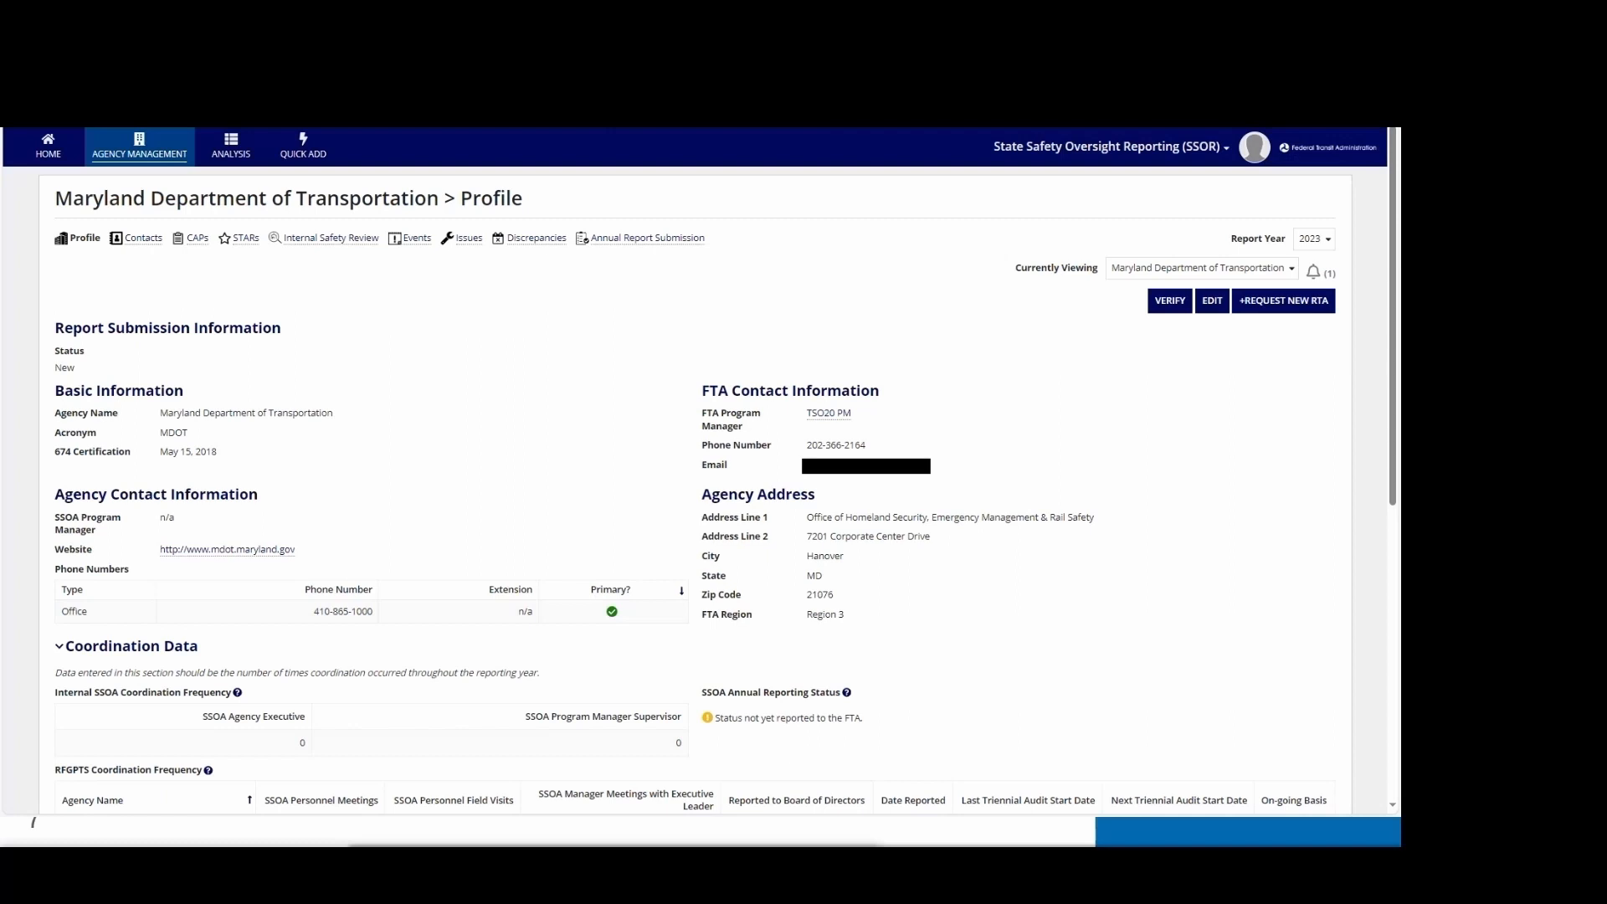
{"action": "left_click", "coordinate": [1291, 268]}
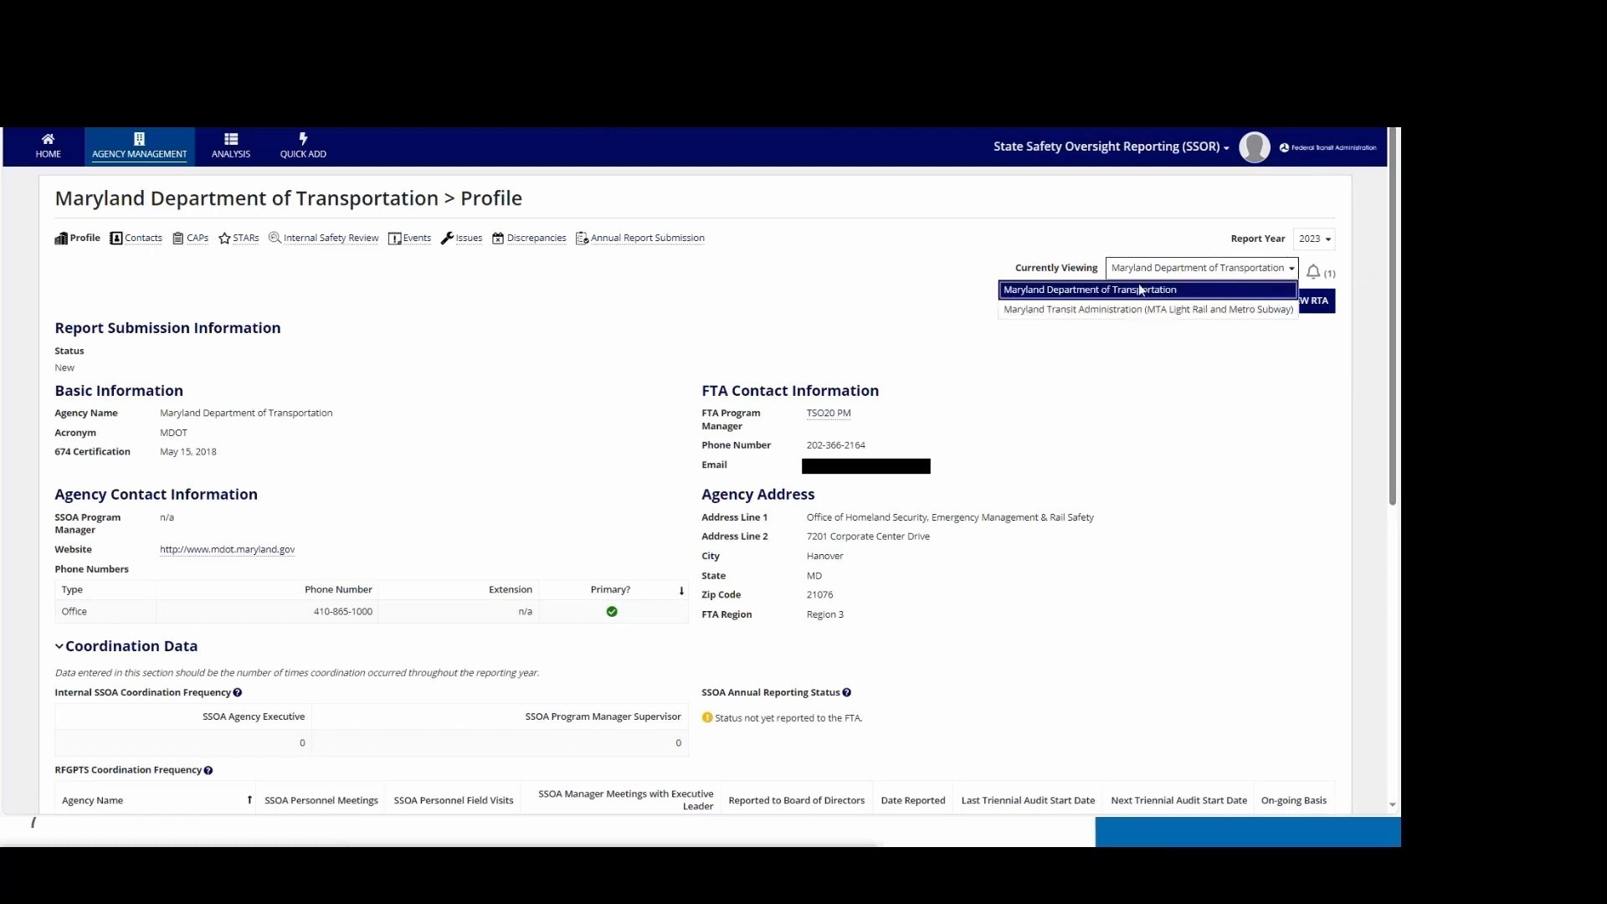
{"action": "left_click", "coordinate": [1140, 289]}
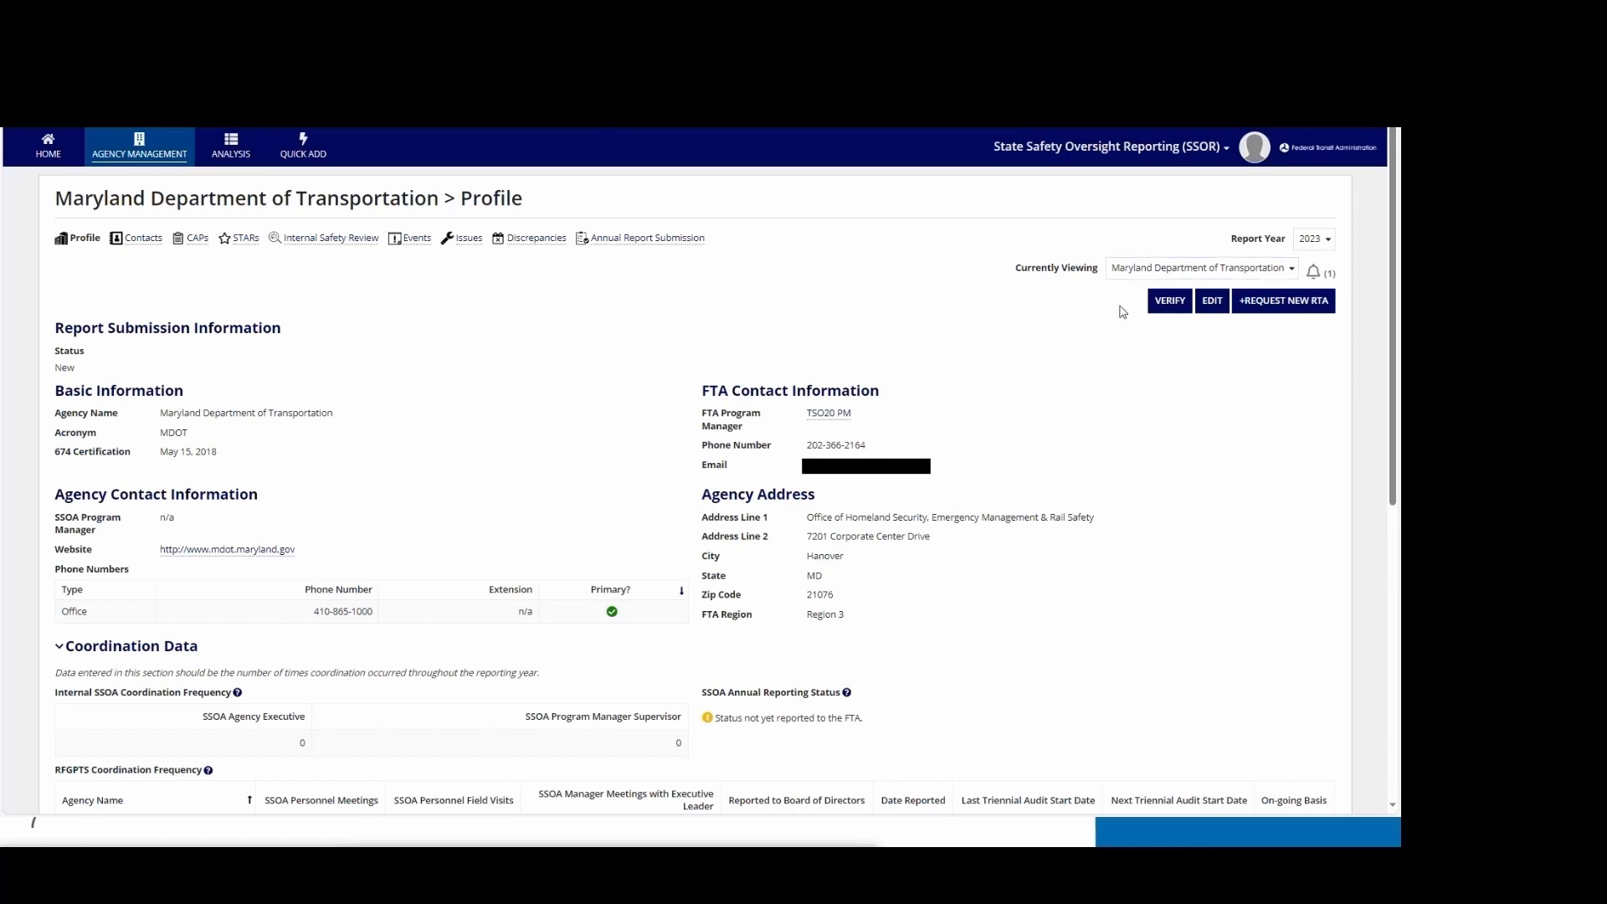
{"action": "left_click", "coordinate": [1296, 272]}
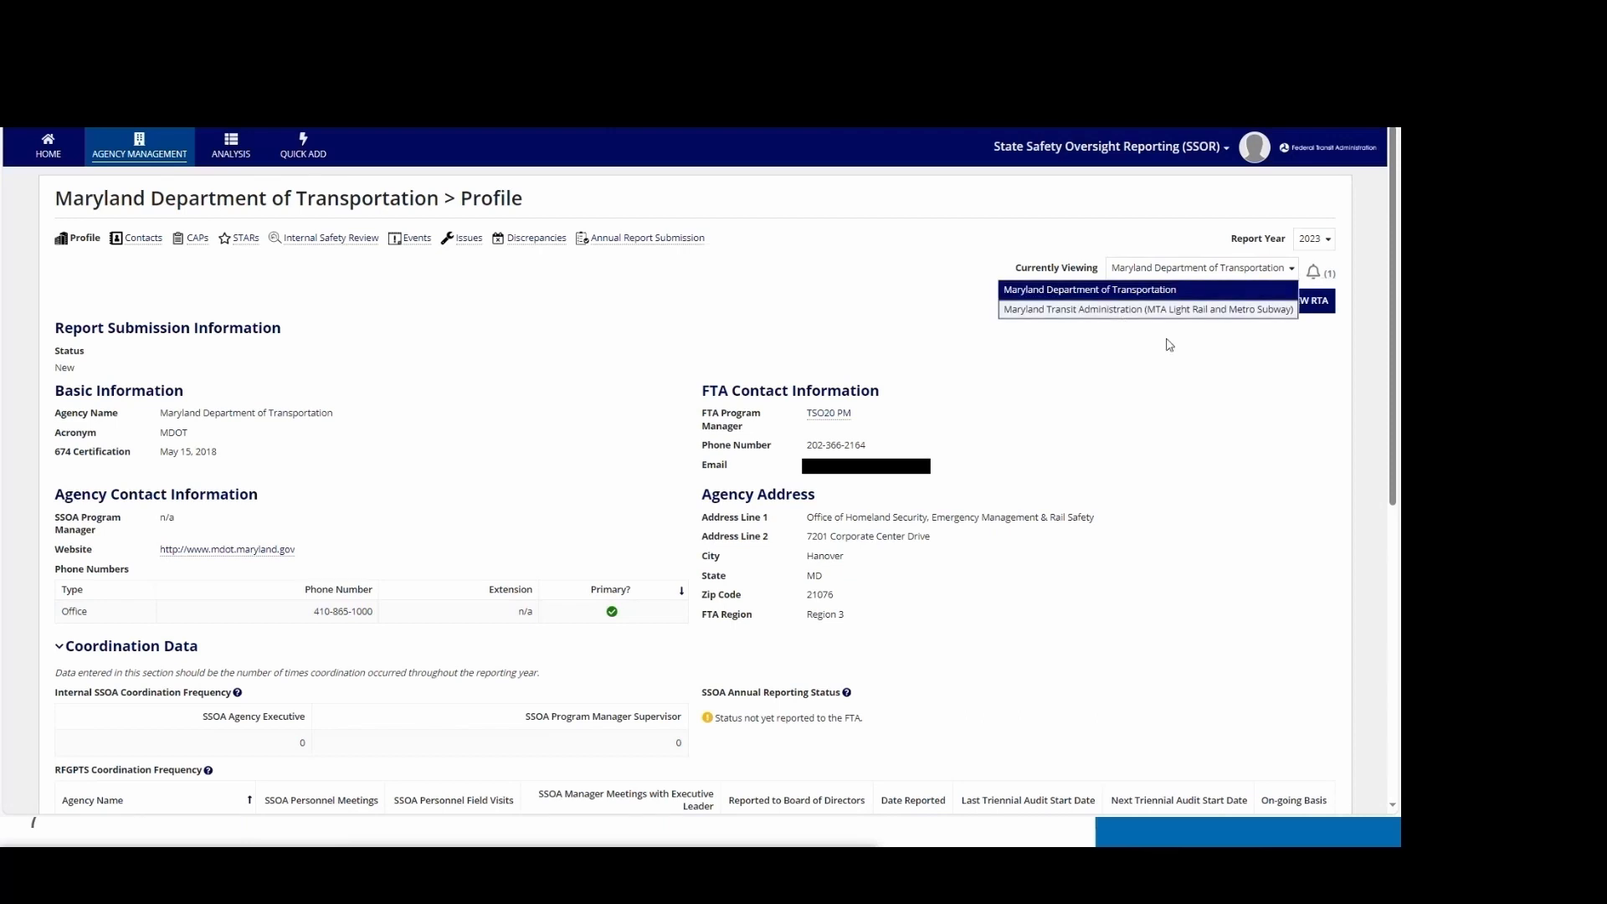
{"action": "left_click", "coordinate": [1190, 388]}
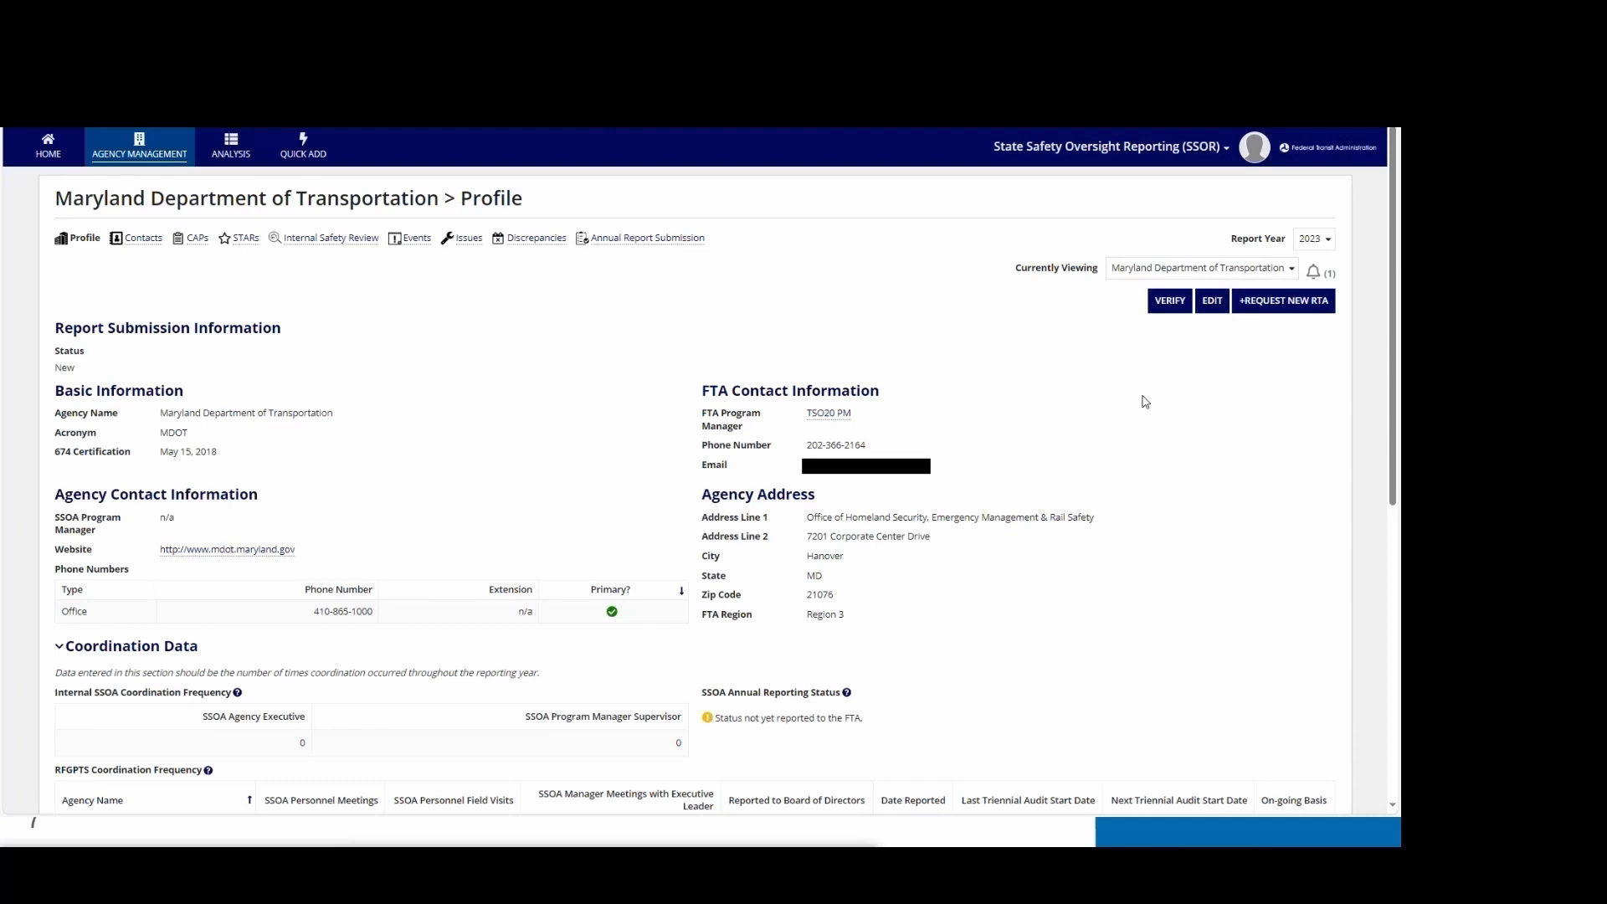
Open the agency profile for editing and decline saving the changes to report year 2024
{"action": "left_click", "coordinate": [1212, 301]}
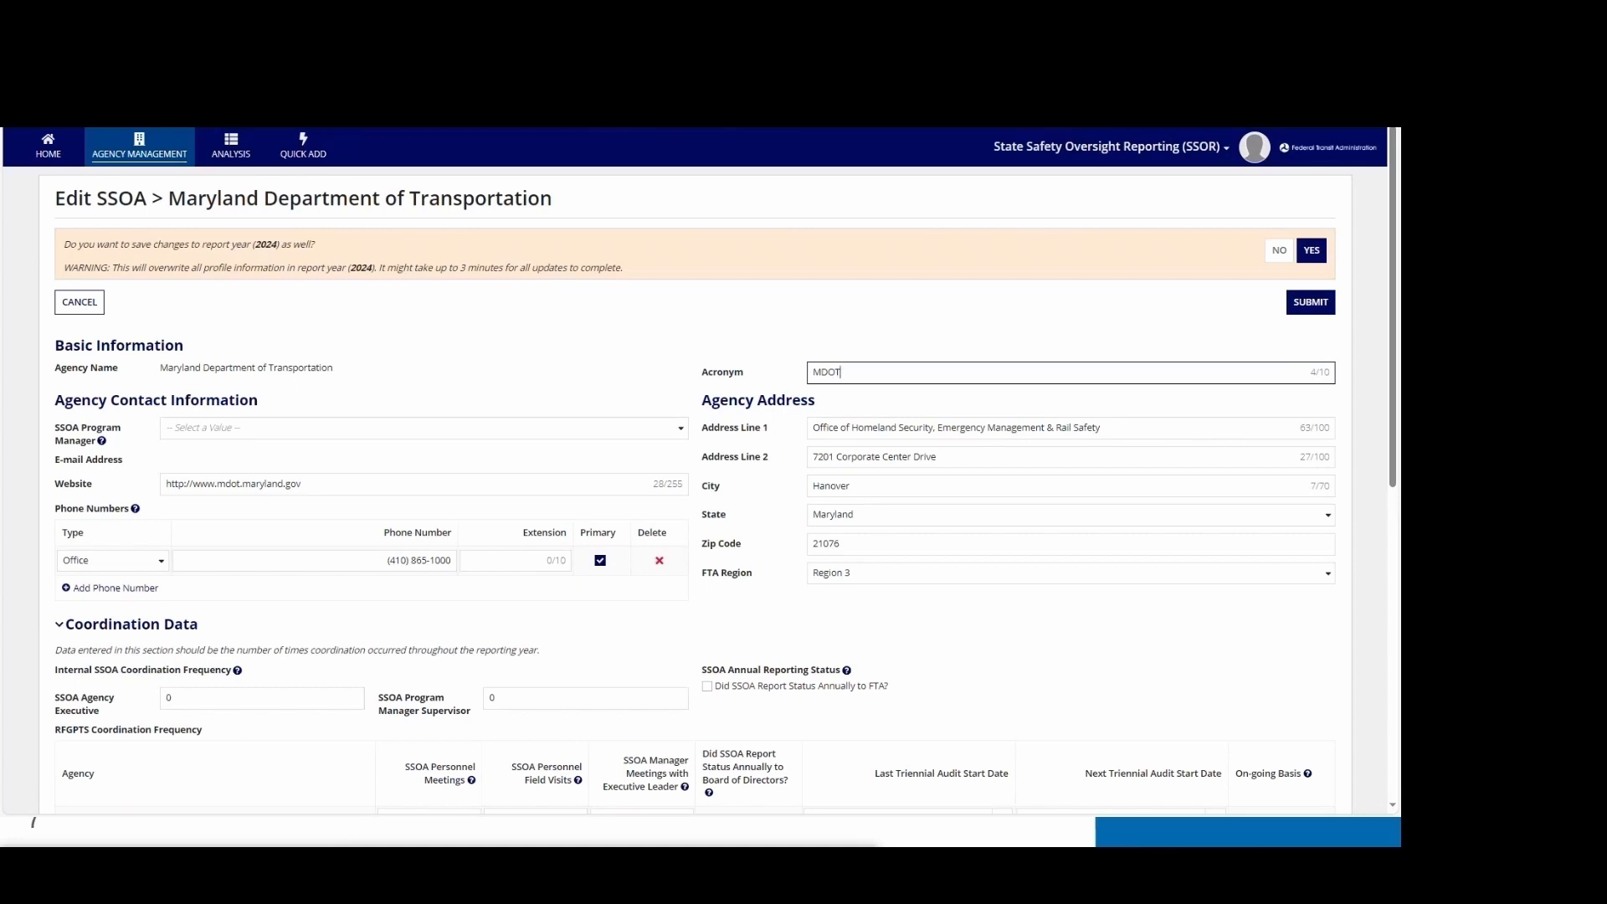
{"action": "left_click", "coordinate": [1278, 254]}
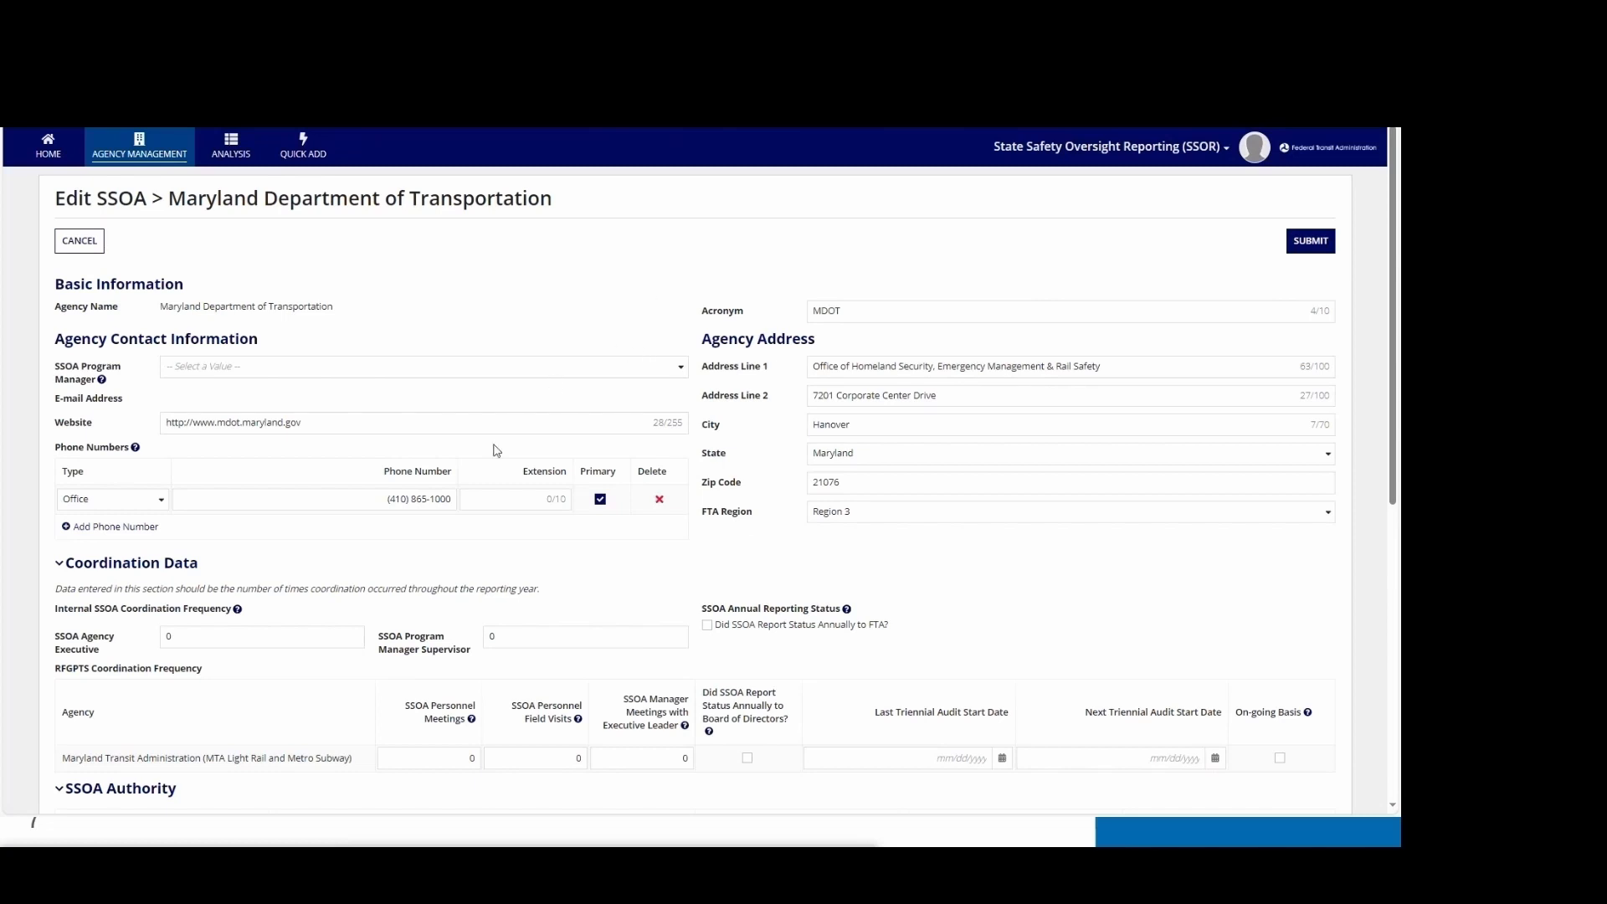
{"action": "scroll", "coordinate": [589, 564], "scroll_direction": "down", "scroll_amount": 1}
{"action": "scroll", "coordinate": [589, 565], "scroll_direction": "up", "scroll_amount": 1}
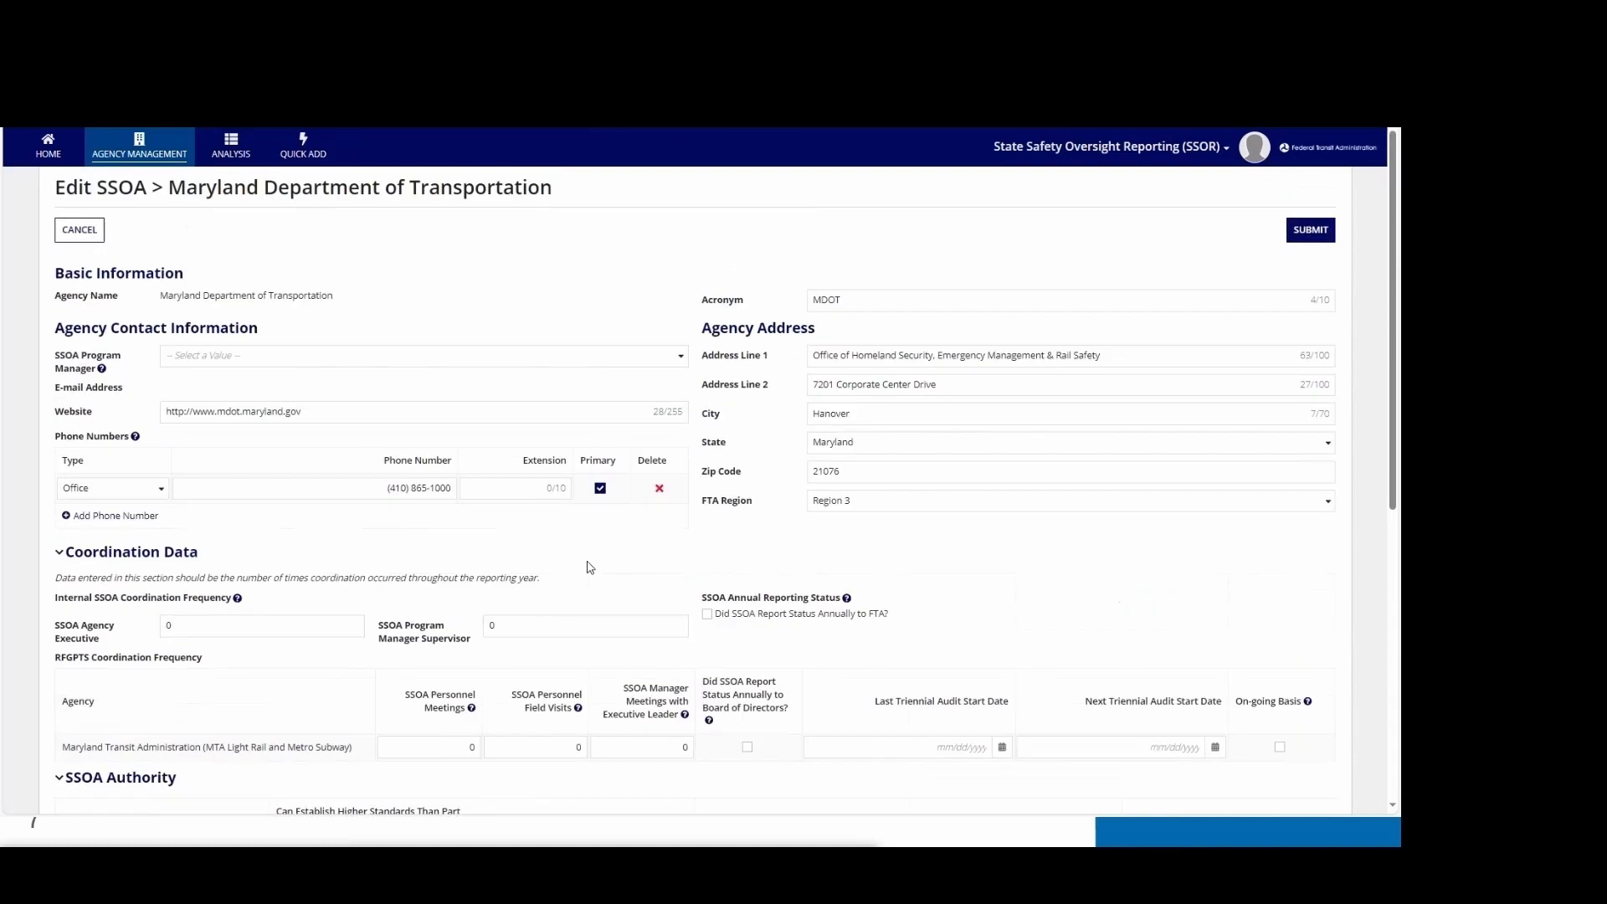
Test the office phone number's validation by removing its last digit, and restore the complete number
{"action": "left_click", "coordinate": [449, 498]}
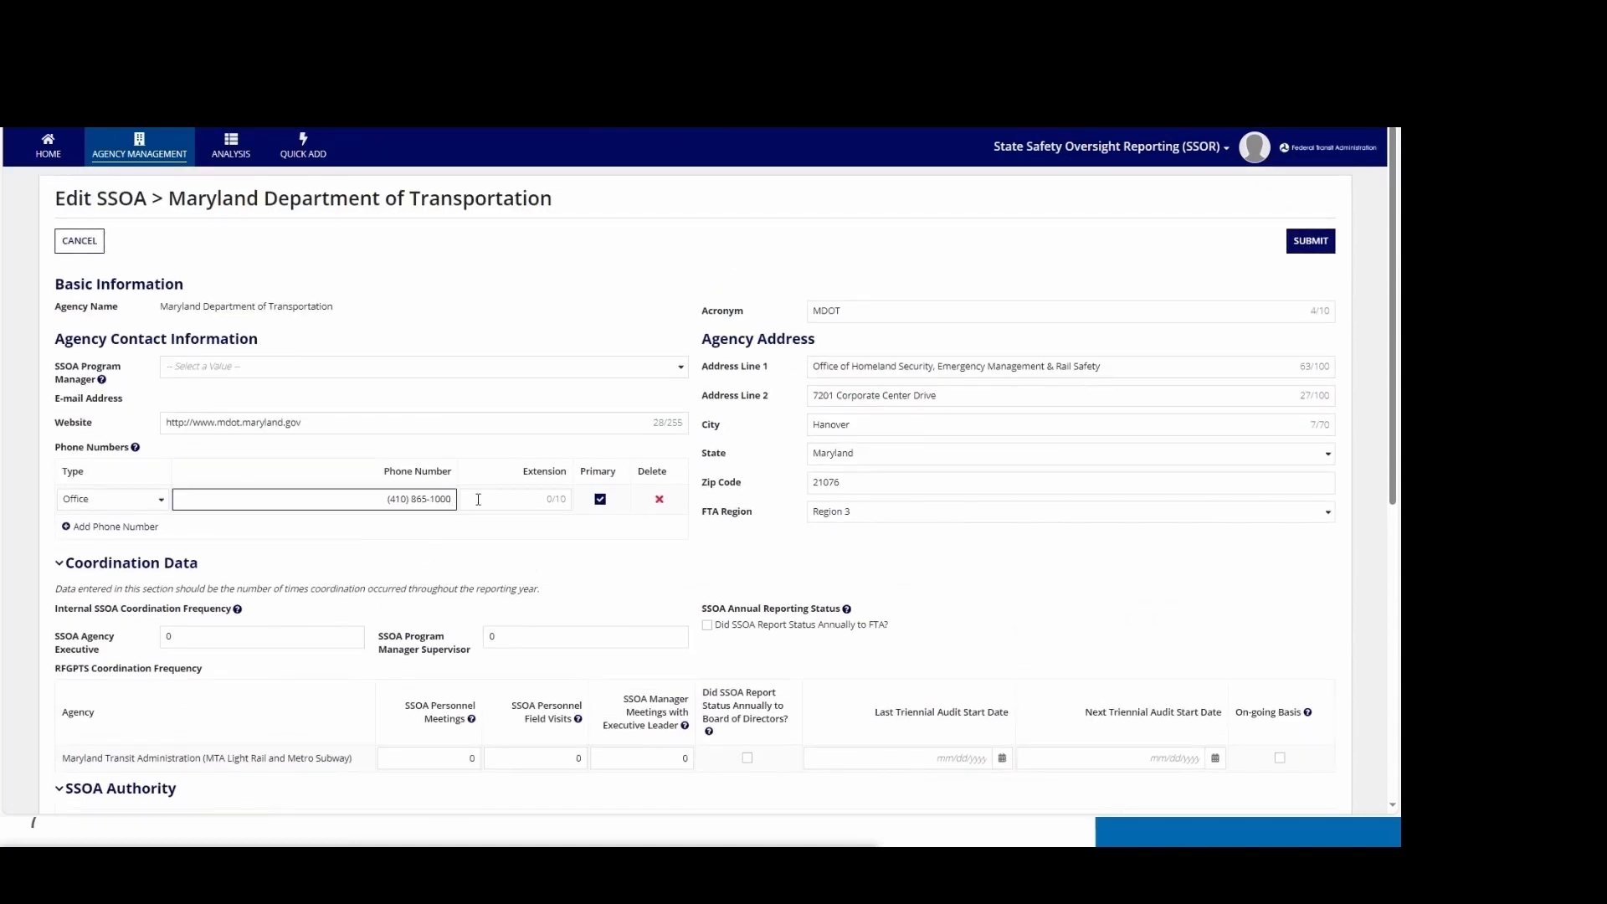
{"action": "key", "text": "BackSpace"}
{"action": "left_click", "coordinate": [553, 558]}
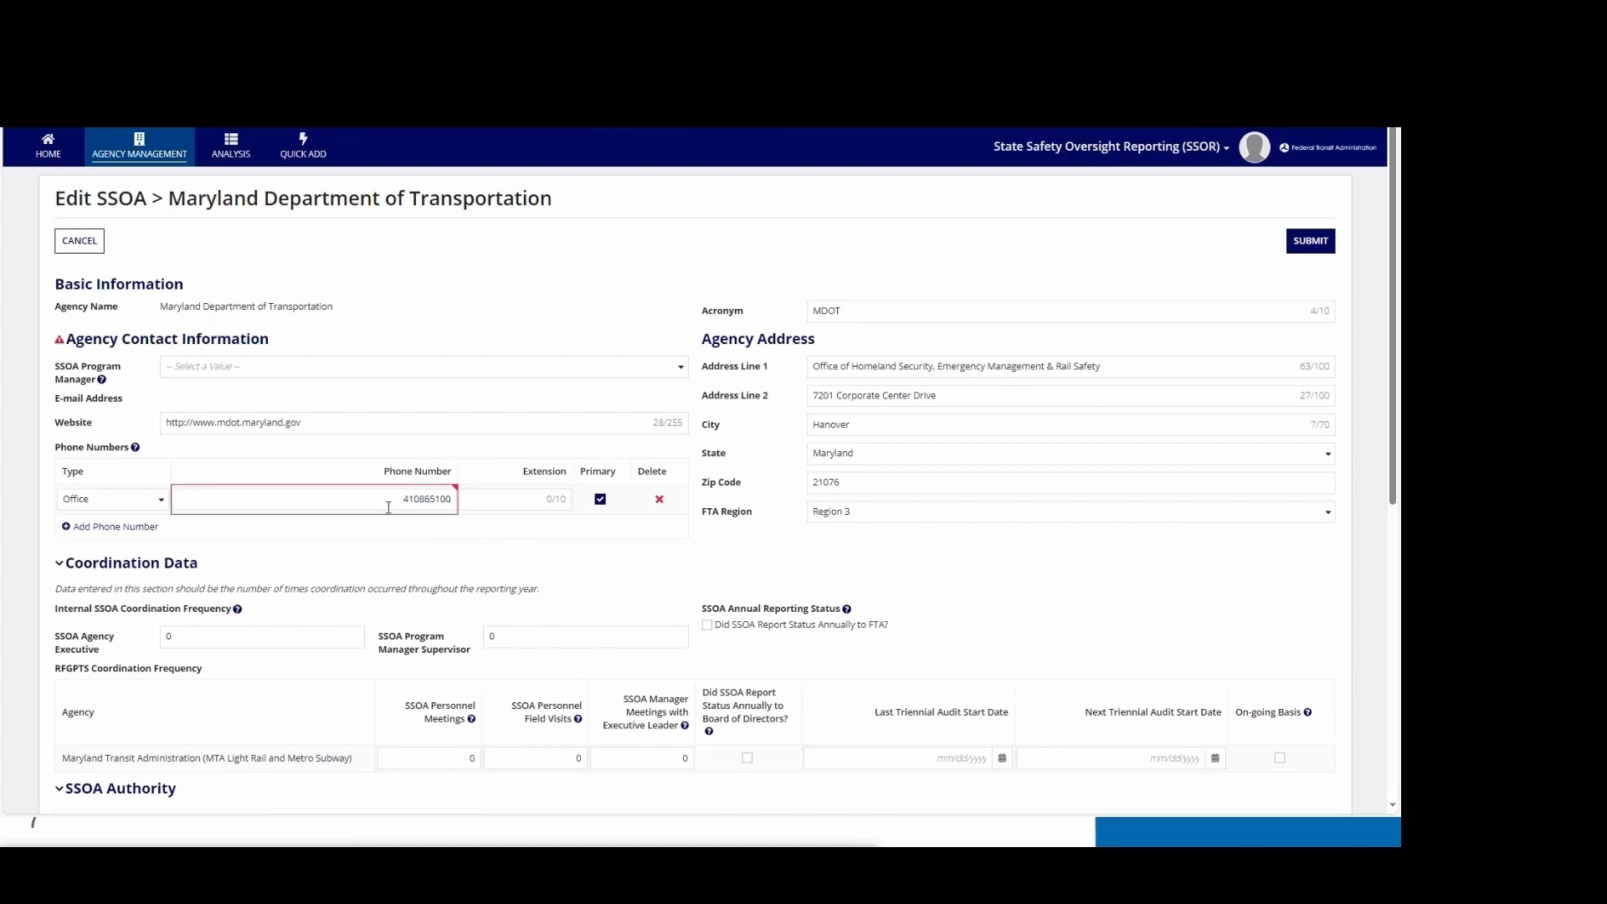
{"action": "mouse_move", "coordinate": [409, 503]}
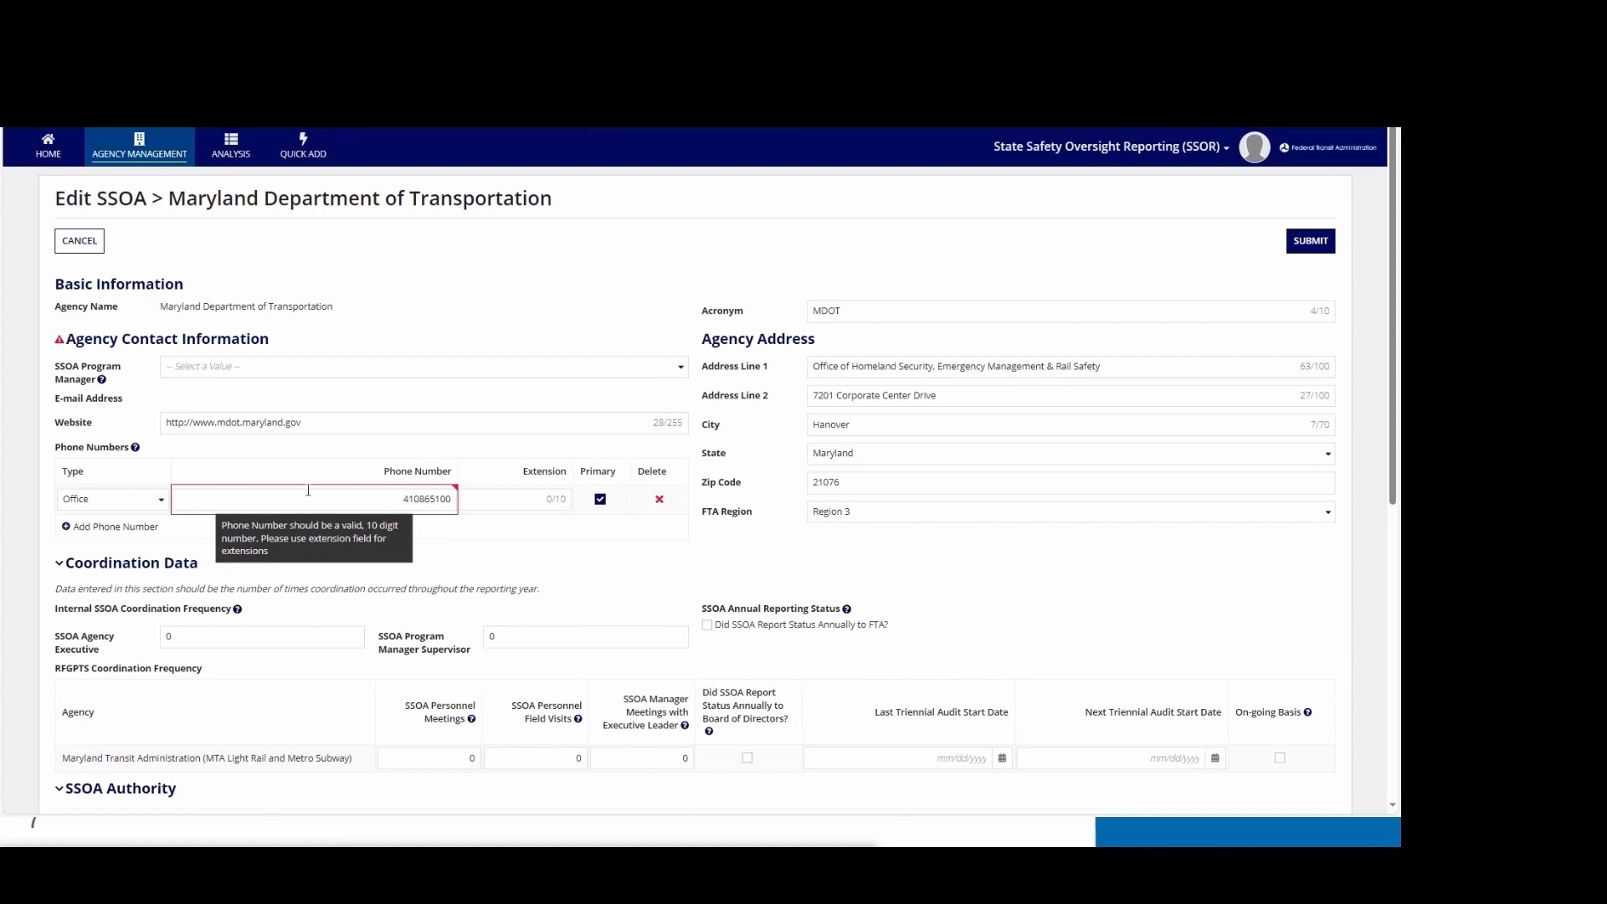
{"action": "left_click", "coordinate": [445, 499]}
{"action": "type", "text": "0"}
{"action": "left_click", "coordinate": [439, 538]}
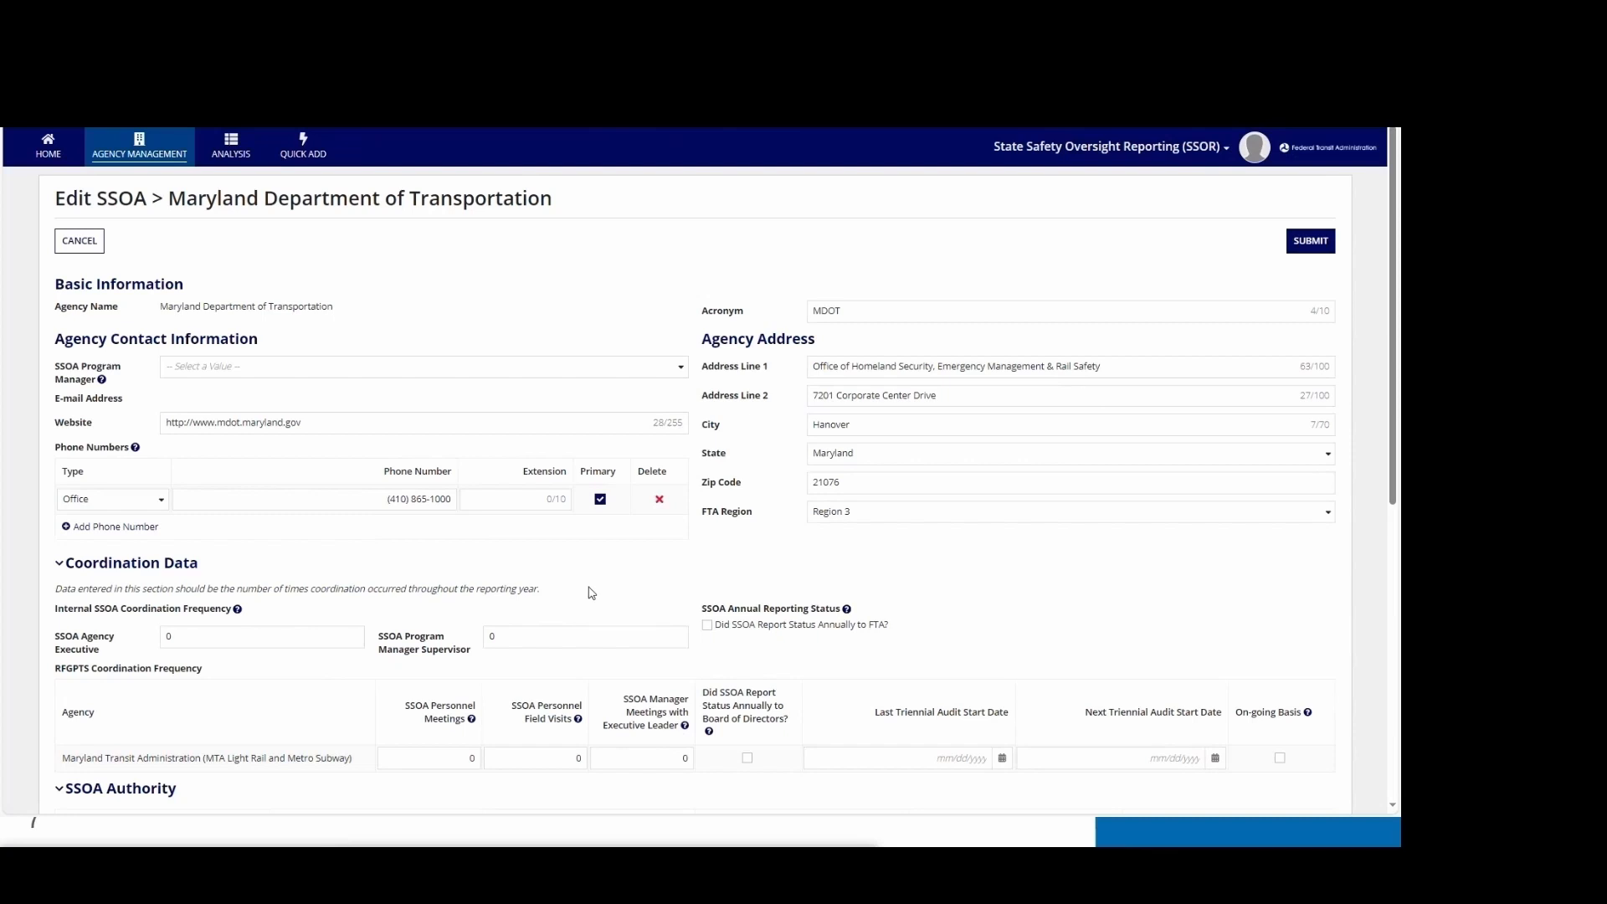
Review the coordination, SSOA authority and documents sections of the form and submit the profile
{"action": "scroll", "coordinate": [592, 592], "scroll_direction": "down", "scroll_amount": 1}
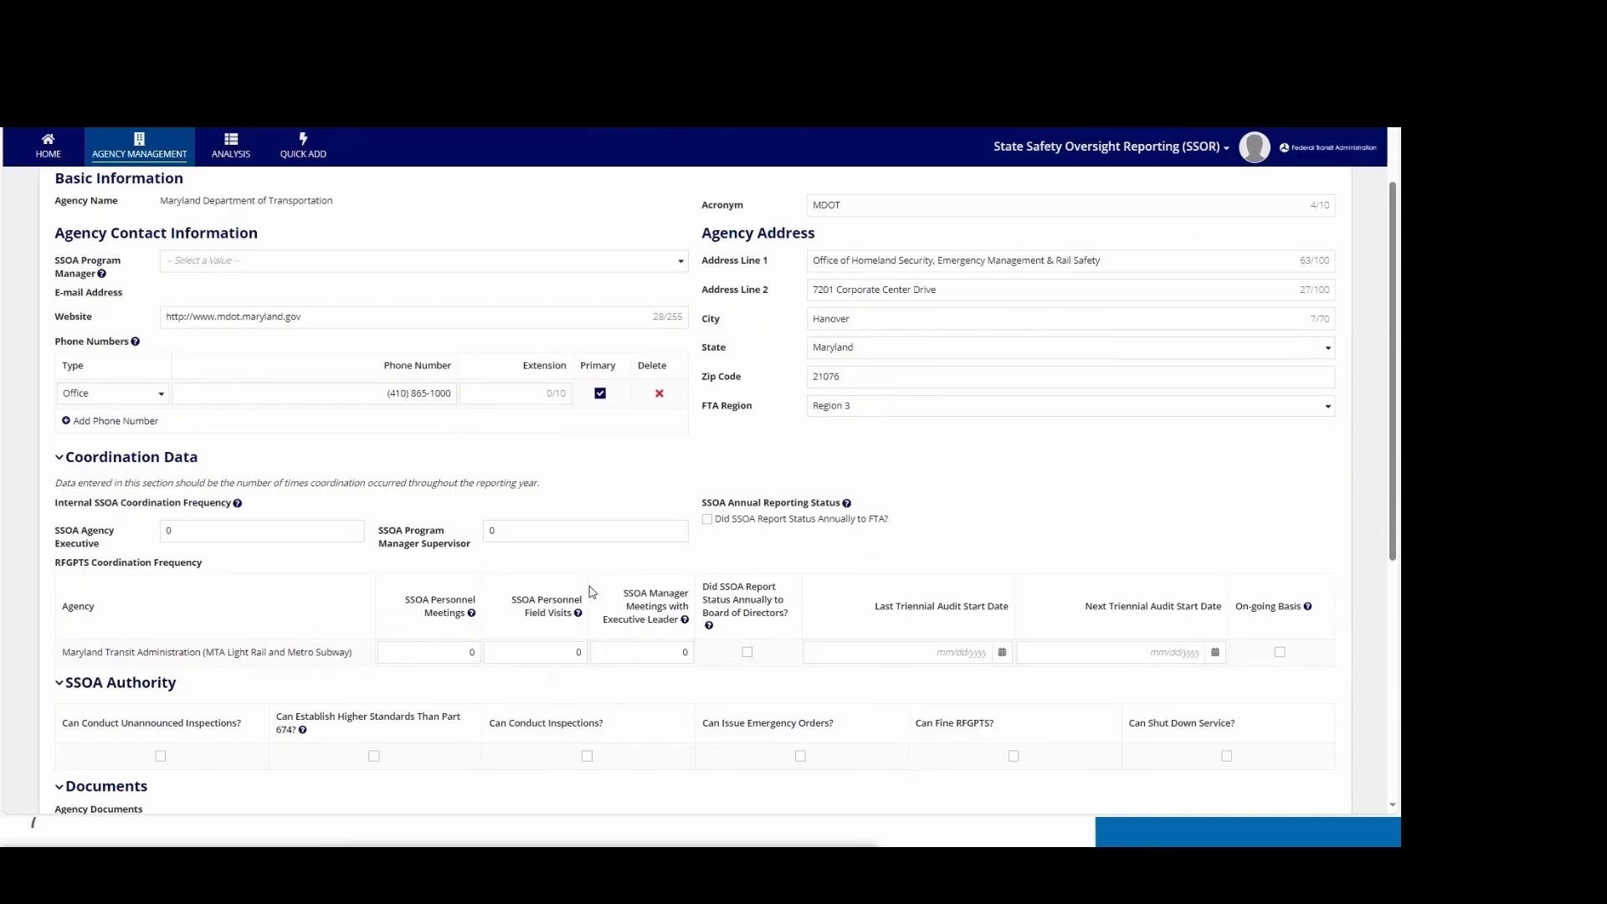
{"action": "scroll", "coordinate": [829, 573], "scroll_direction": "down", "scroll_amount": 4}
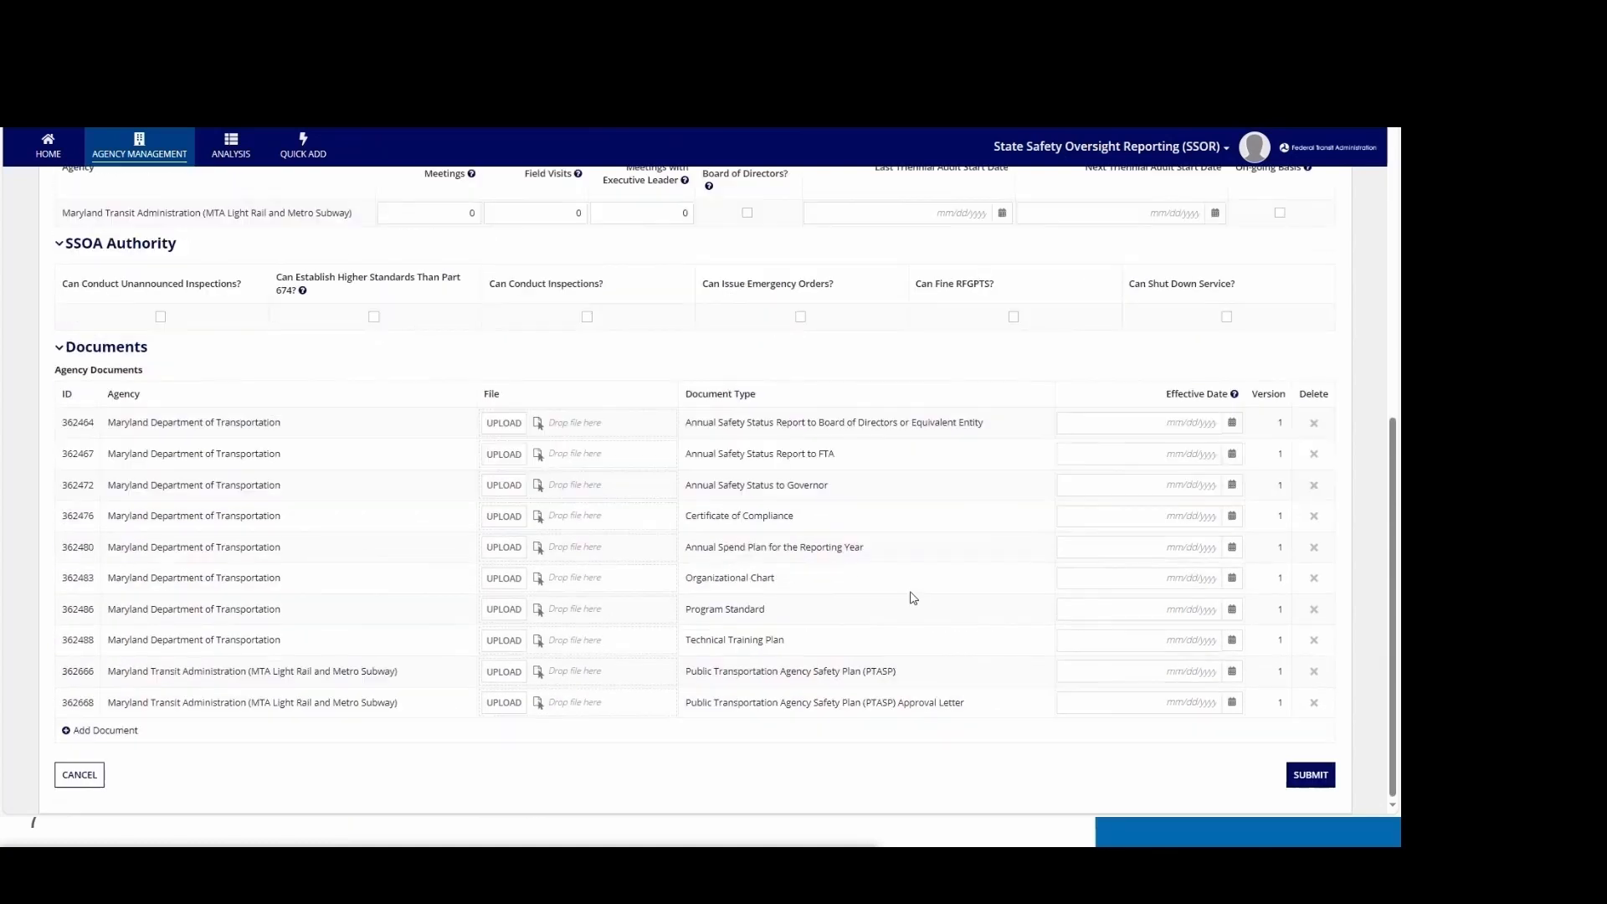
{"action": "left_click", "coordinate": [1289, 776]}
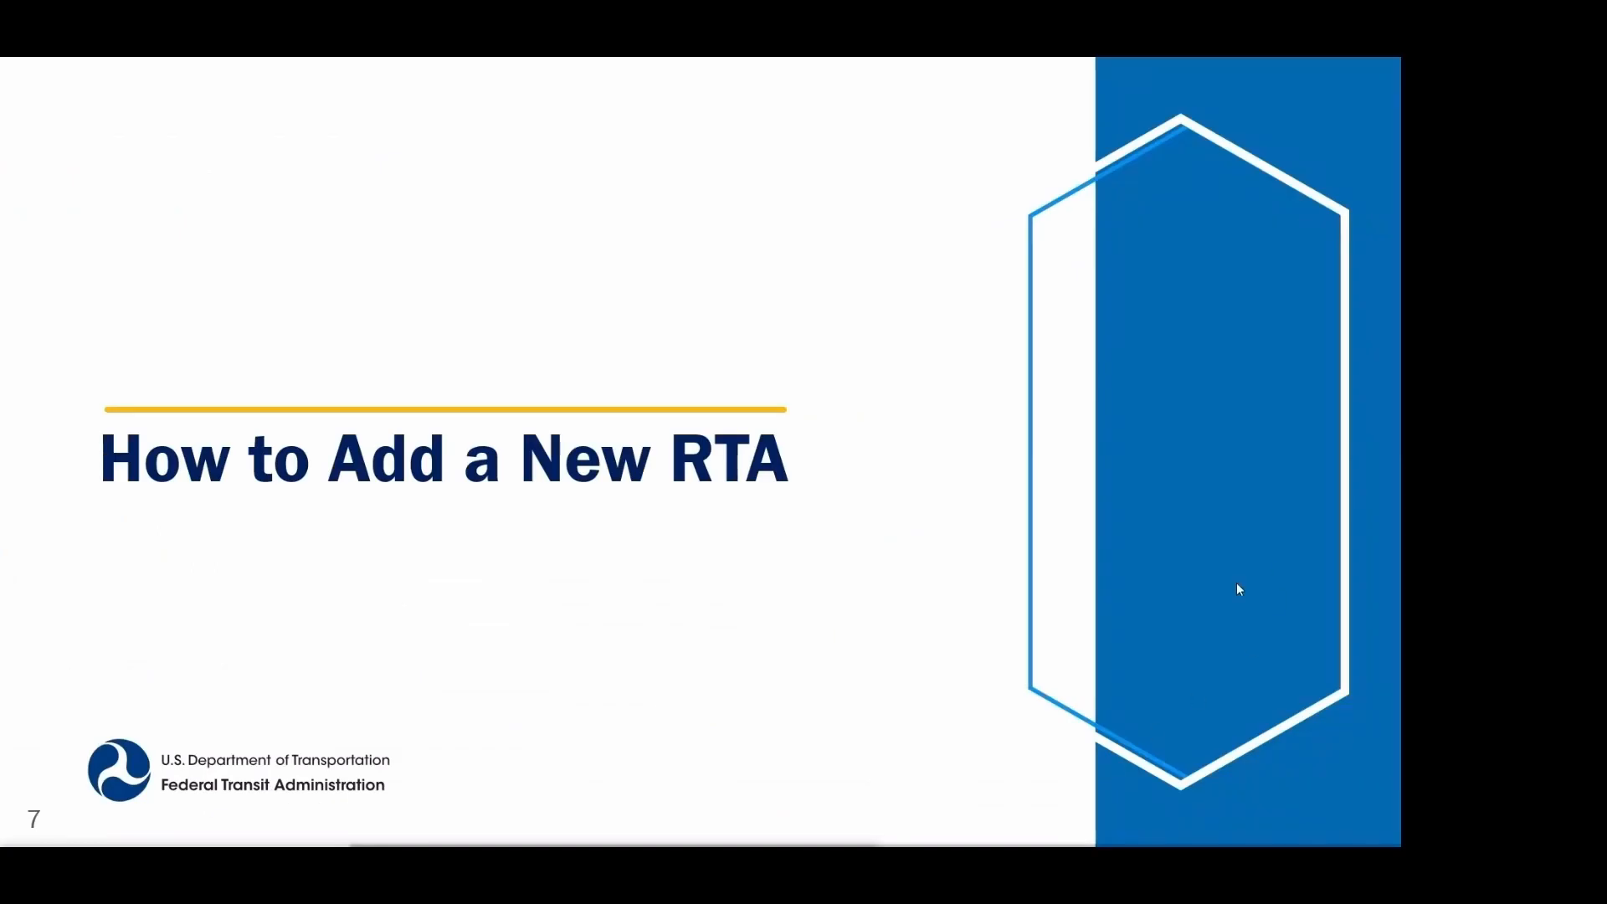
{"action": "left_click", "coordinate": [1039, 727]}
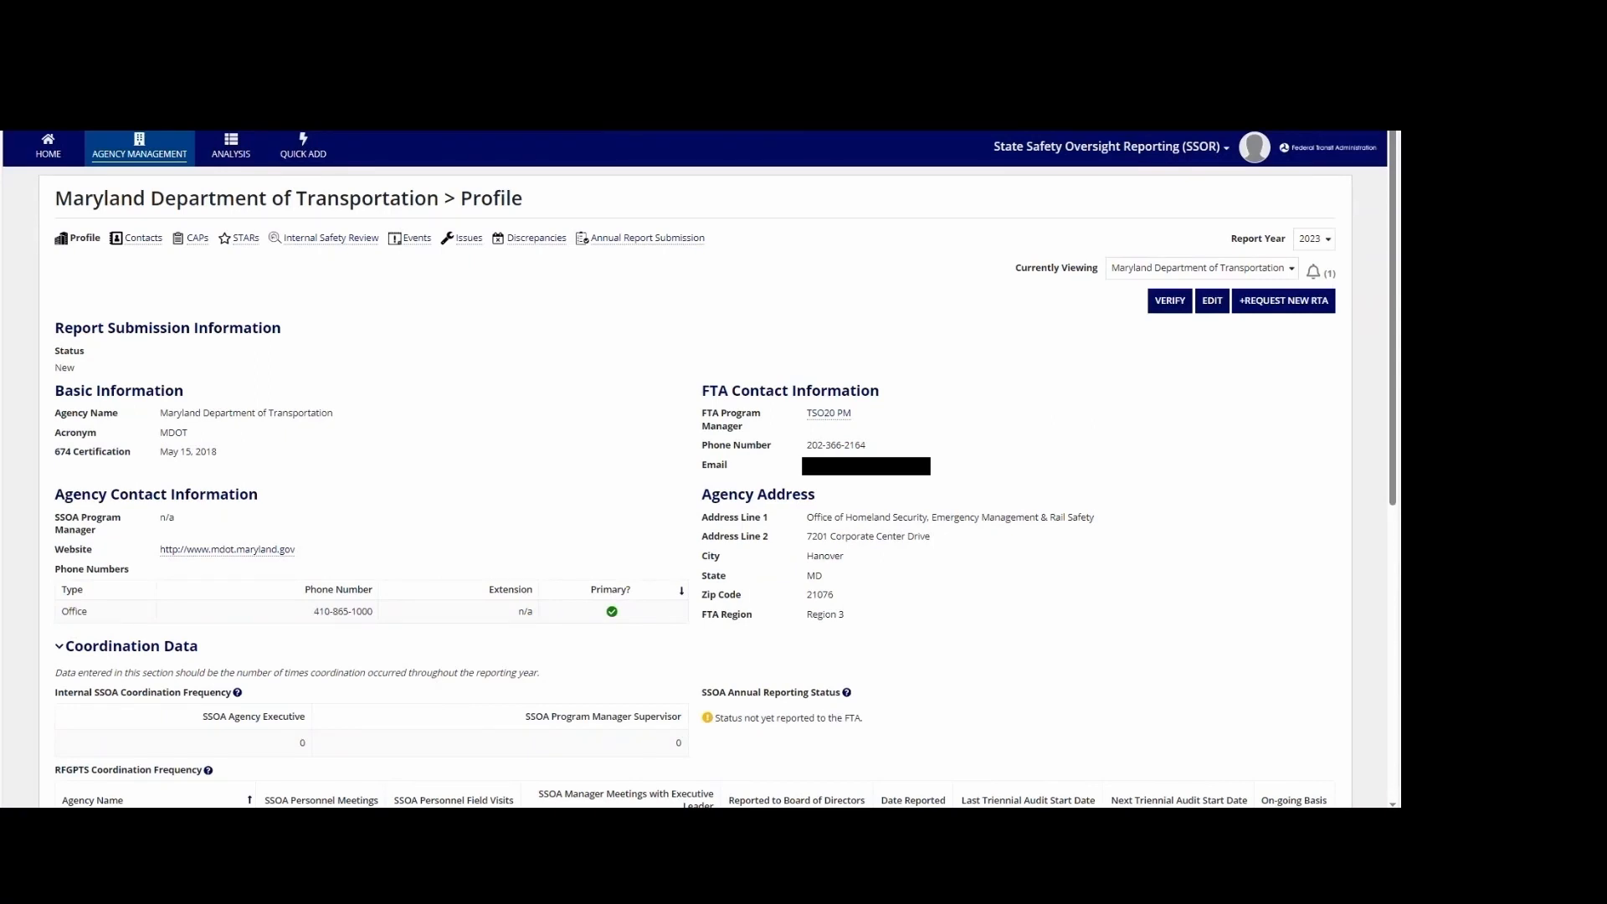
Keep report year 2023 and Maryland Department of Transportation selected, and start a request for a new RTA
{"action": "left_click", "coordinate": [1323, 240]}
{"action": "left_click", "coordinate": [1257, 307]}
{"action": "left_click", "coordinate": [1294, 268]}
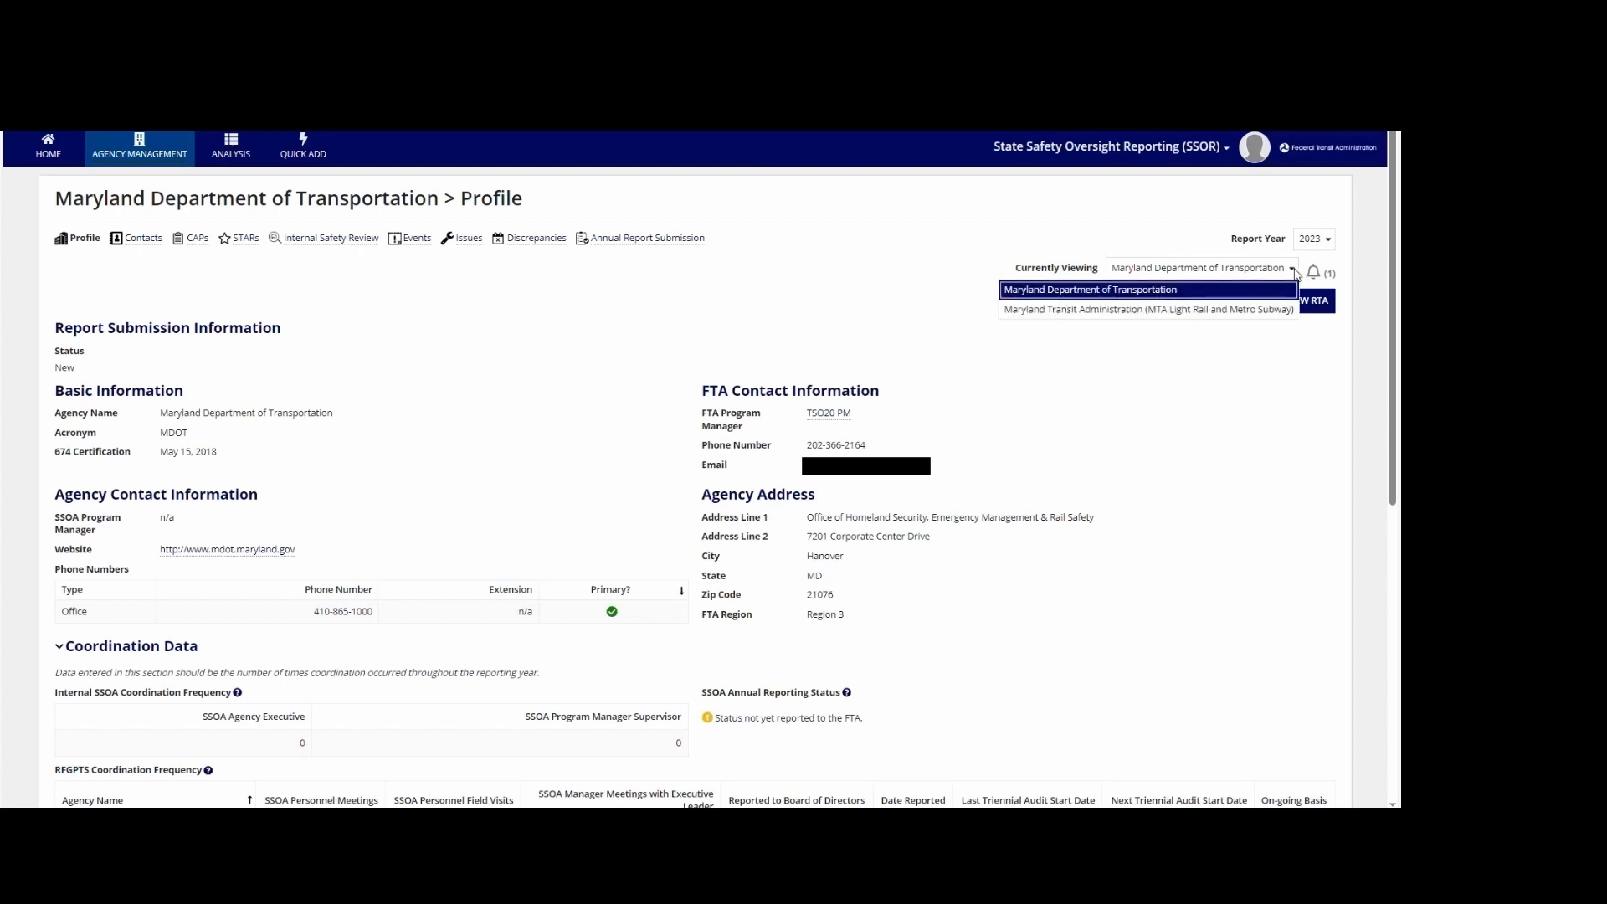
{"action": "left_click", "coordinate": [1163, 293]}
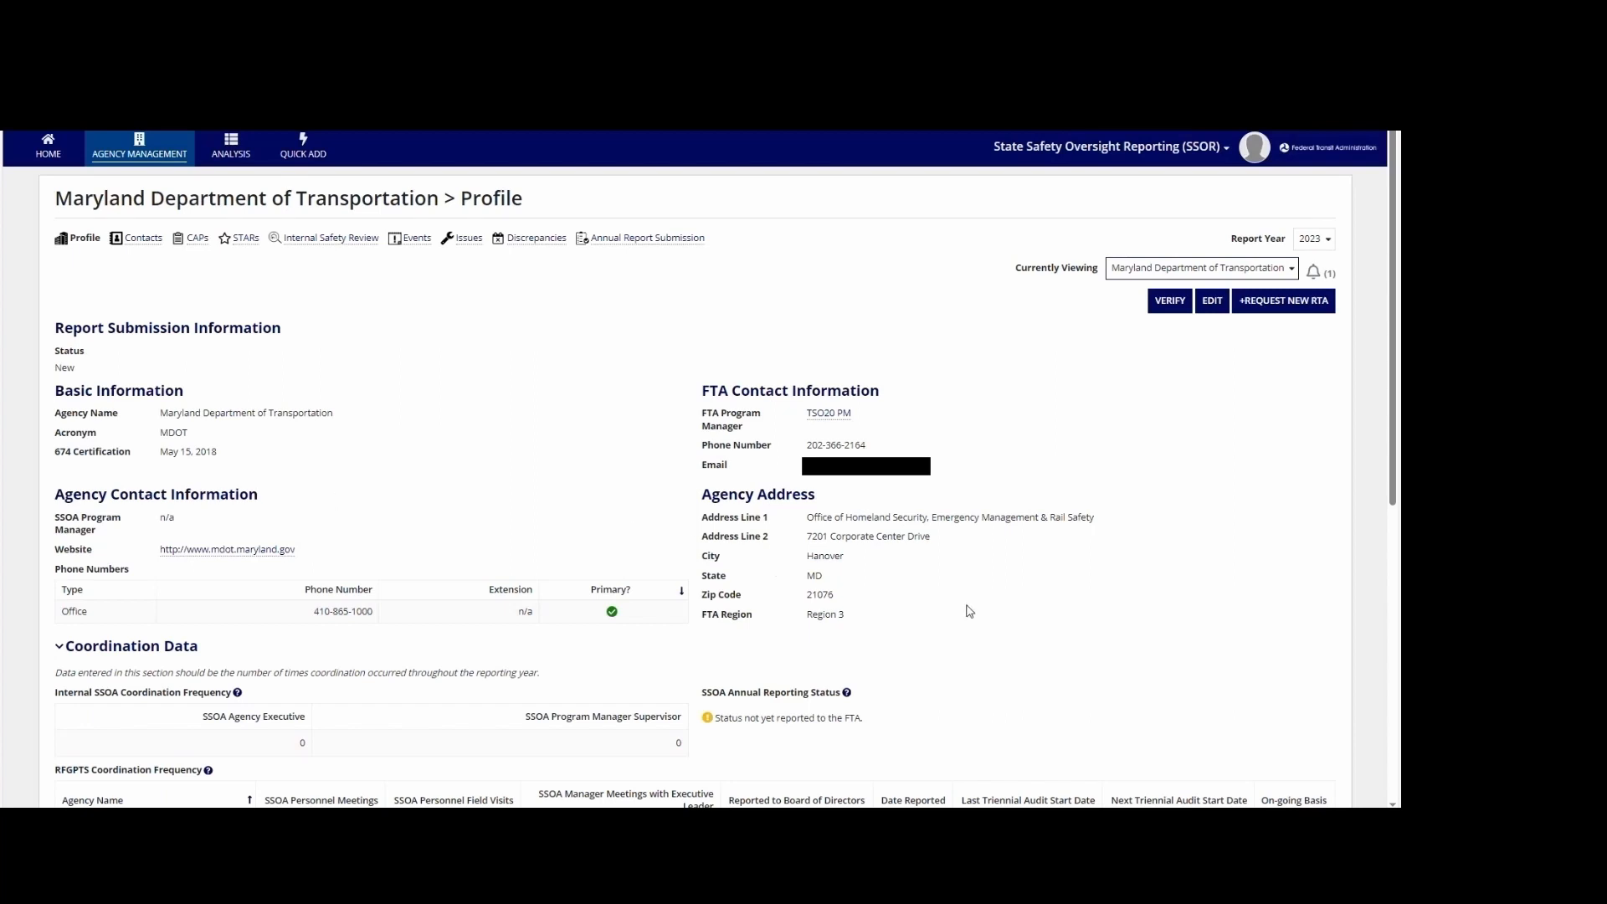
{"action": "left_click", "coordinate": [1308, 304]}
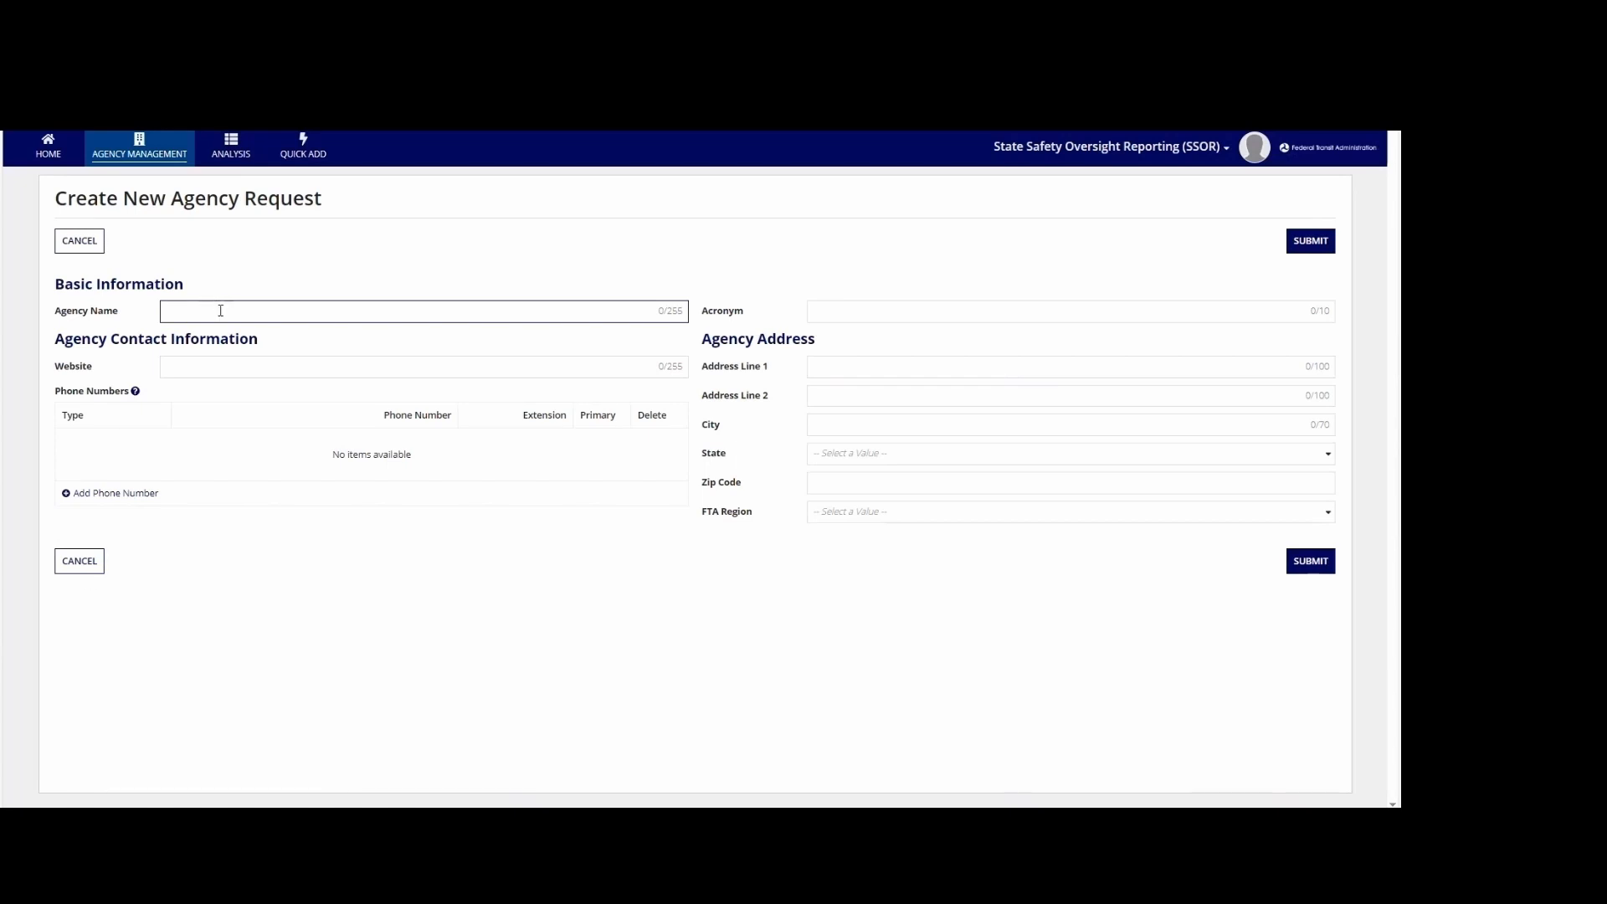
Fill in the new test agency's name and website, and set its acronym to ATA
{"action": "type", "text": "llan Test Agency"}
{"action": "left_click", "coordinate": [231, 367]}
{"action": "type", "text": "Https://Allan.allan"}
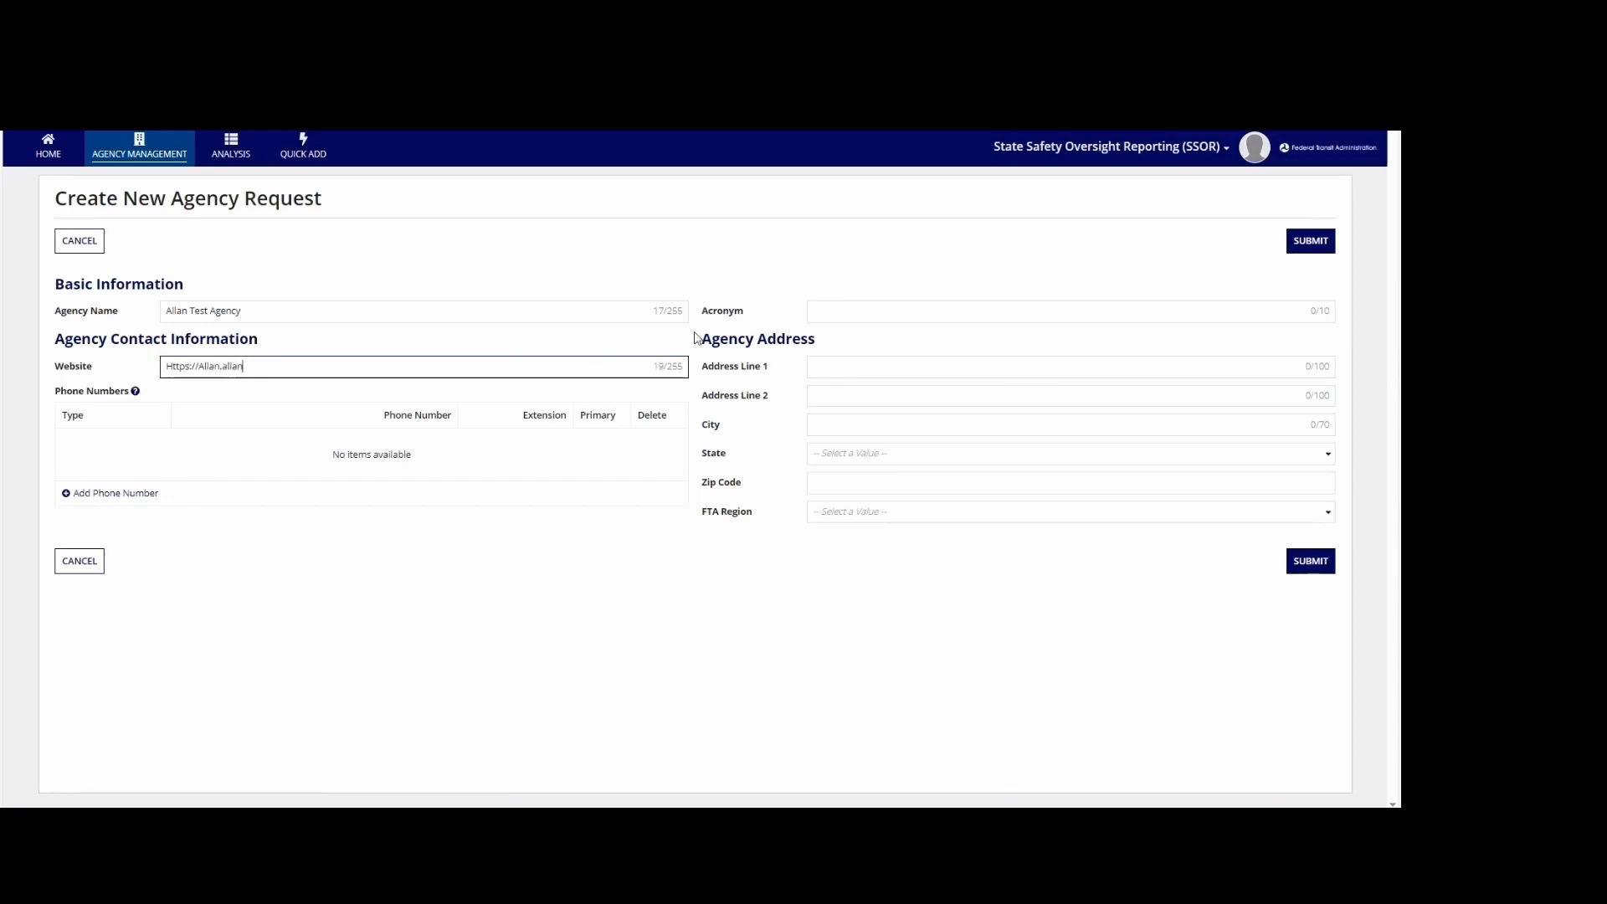
{"action": "left_click", "coordinate": [814, 310]}
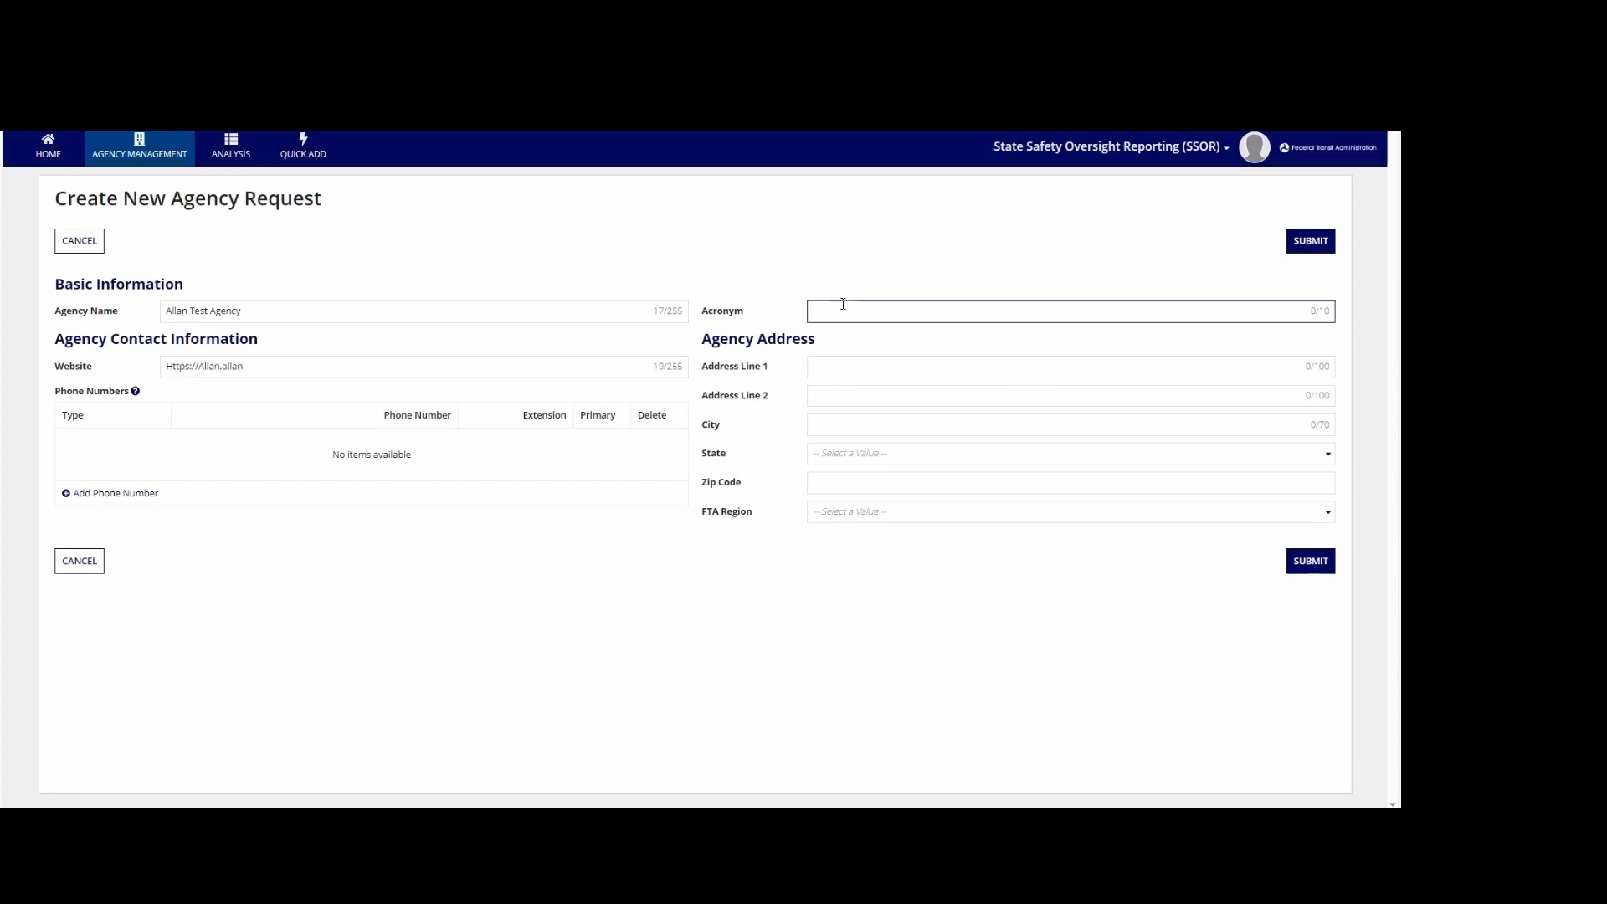
{"action": "type", "text": "ATA"}
Fill in the new agency's first address line, city, state and zip code, leaving the second address line empty
{"action": "left_click", "coordinate": [819, 365]}
{"action": "type", "text": "123 first st."}
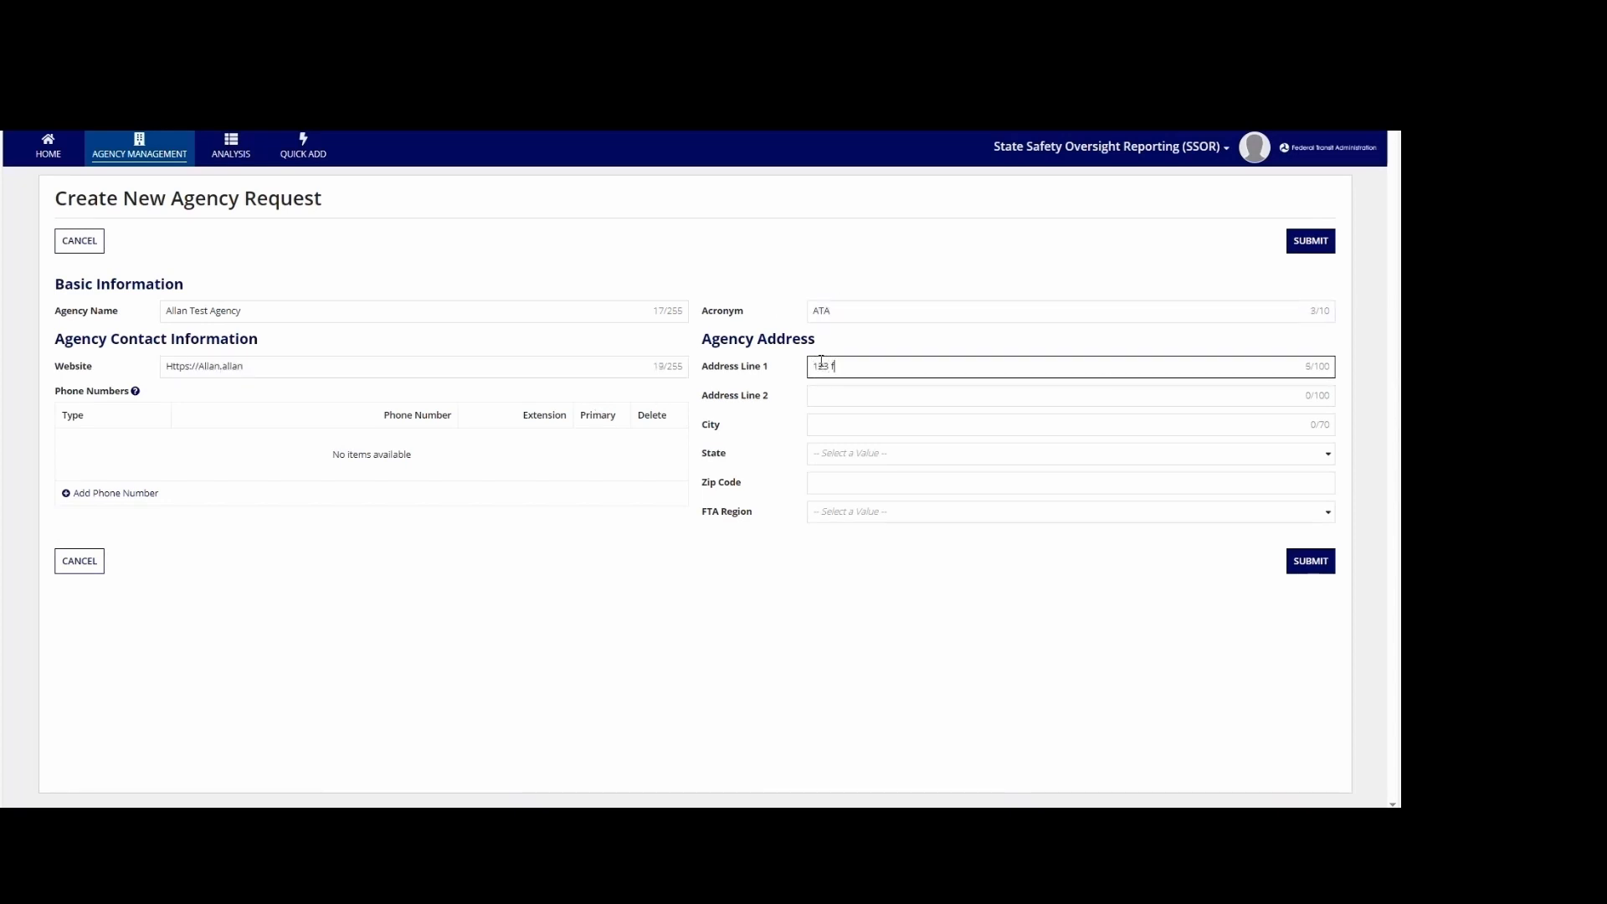
{"action": "key", "text": "Tab"}
{"action": "key", "text": "Tab"}
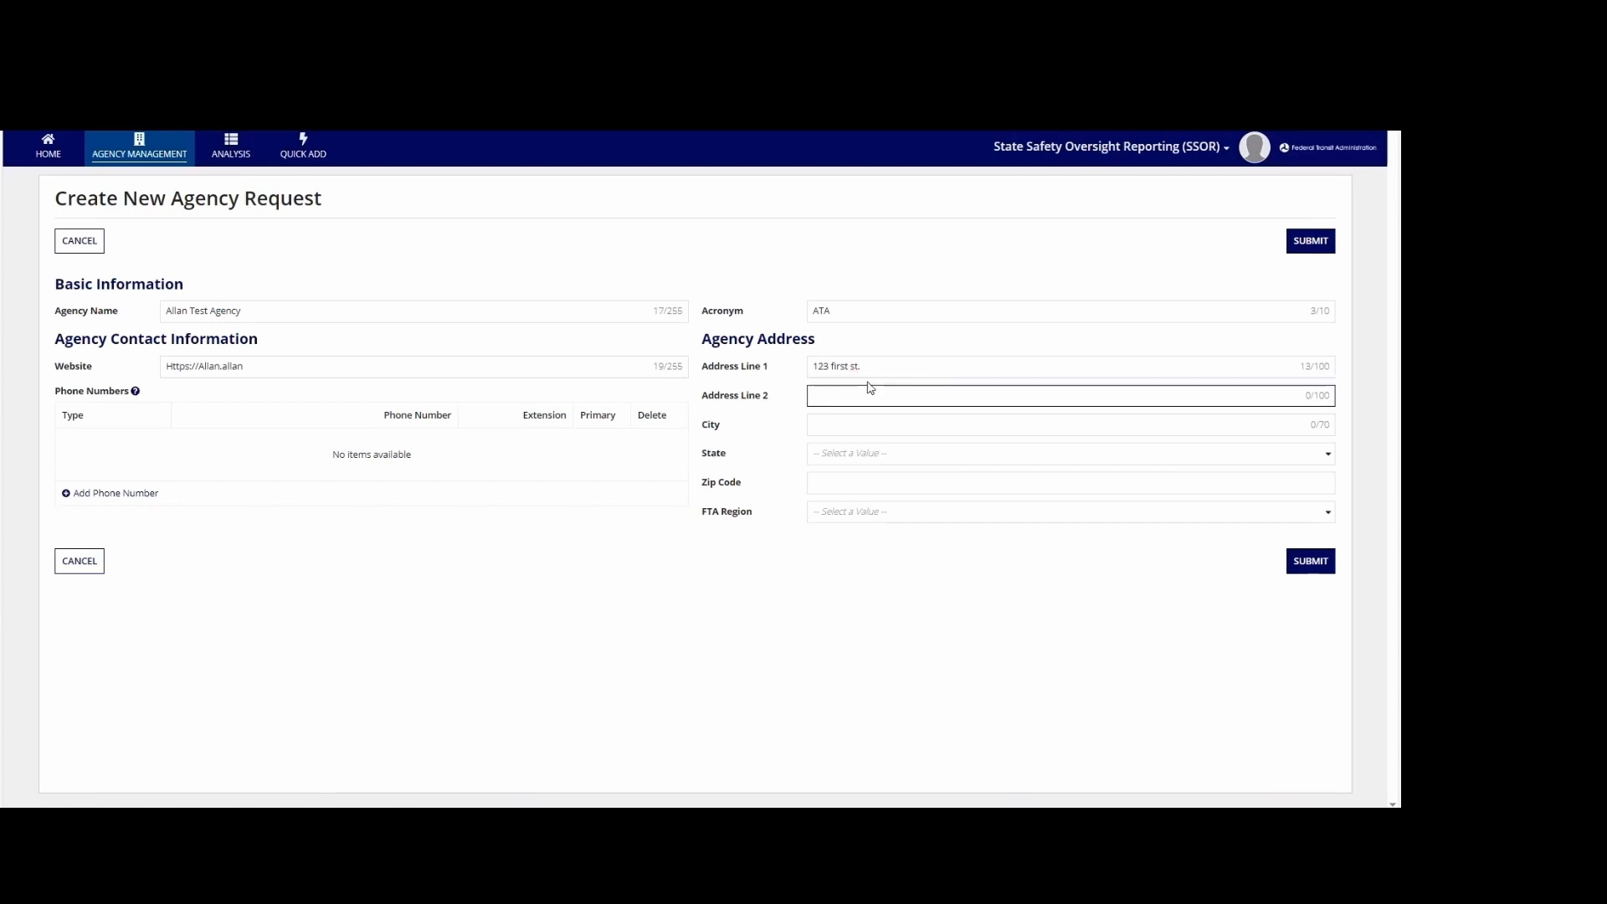
{"action": "type", "text": "Arlington"}
{"action": "key", "text": "Tab"}
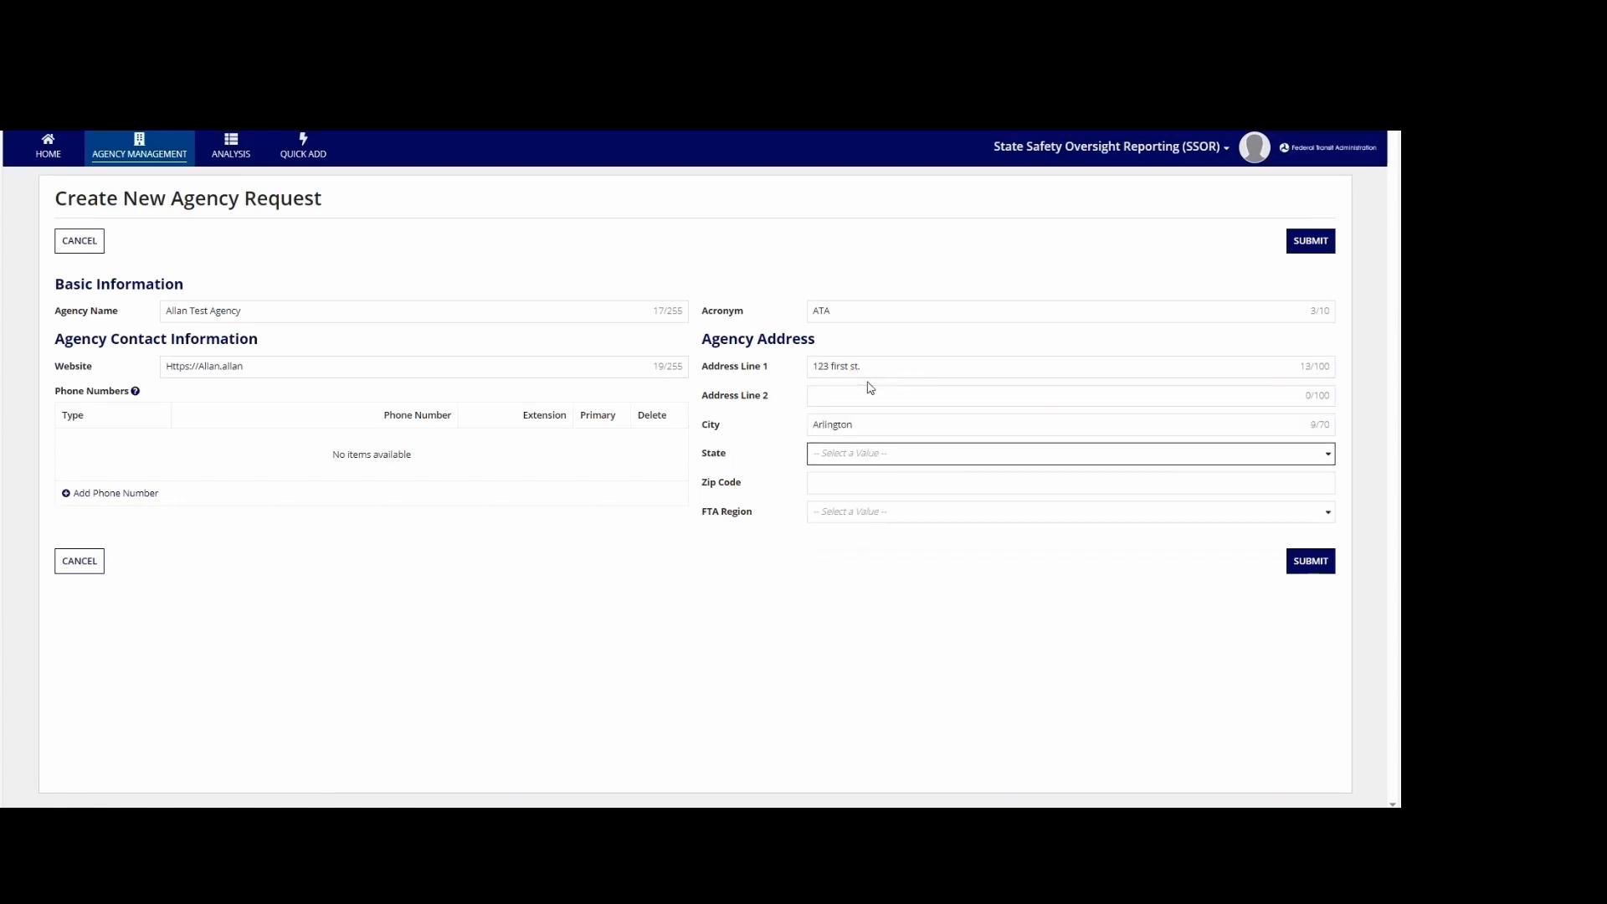
{"action": "type", "text": "Virginia"}
{"action": "key", "text": "Return"}
{"action": "left_click", "coordinate": [844, 481]}
{"action": "type", "text": "22201"}
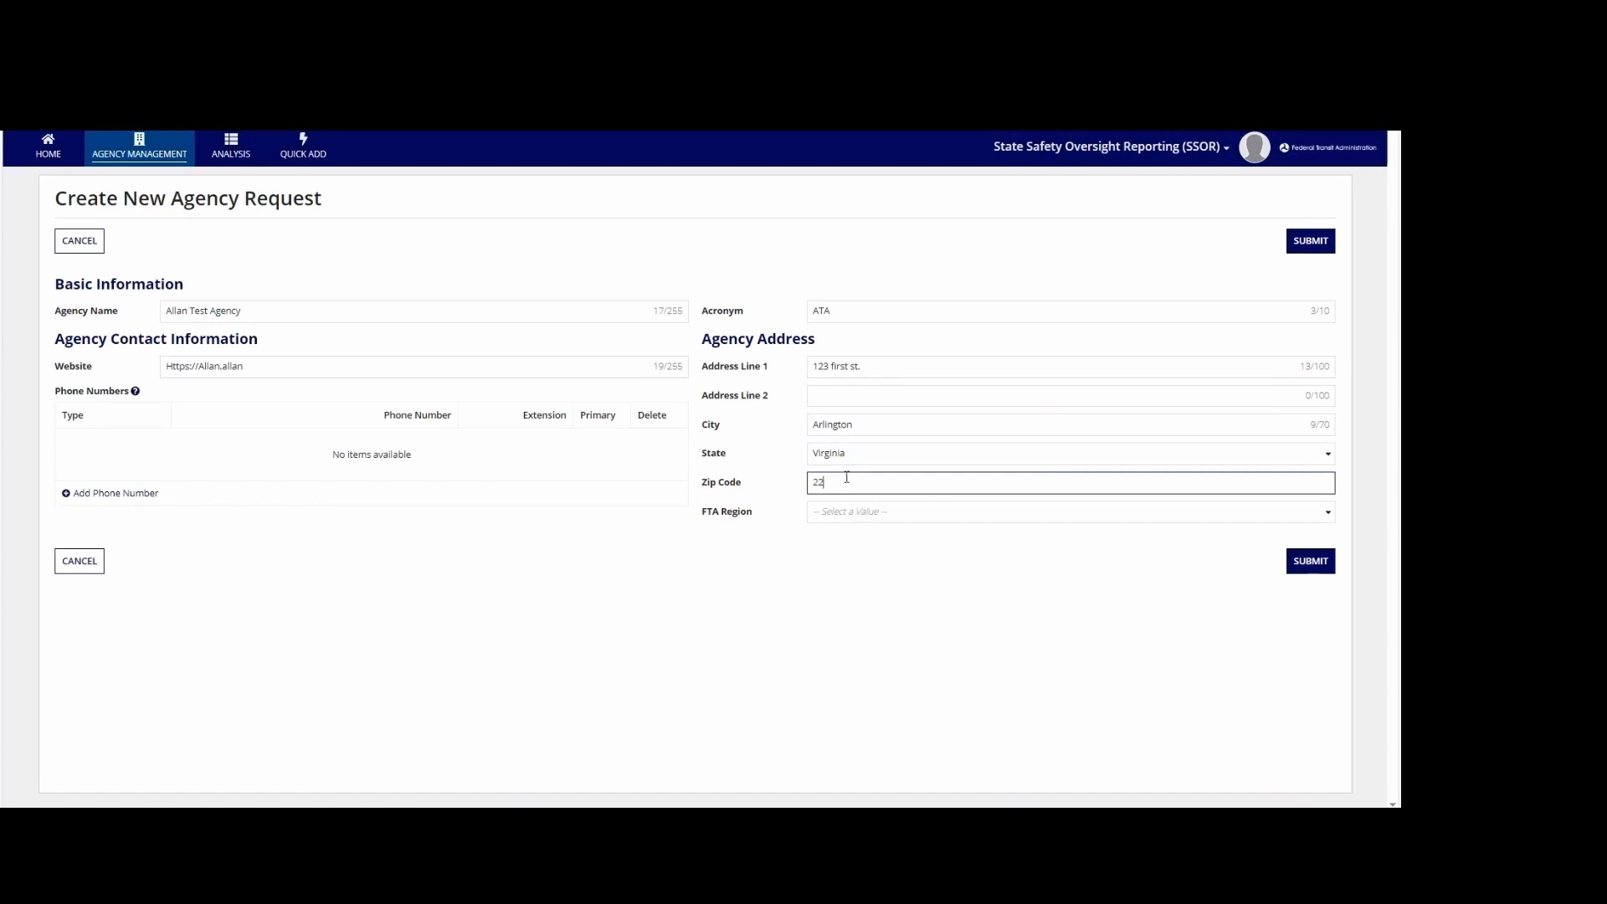
Set the FTA region to Region 1, submit the new agency request and acknowledge the request workflow page
{"action": "left_click", "coordinate": [858, 513]}
{"action": "left_click", "coordinate": [856, 551]}
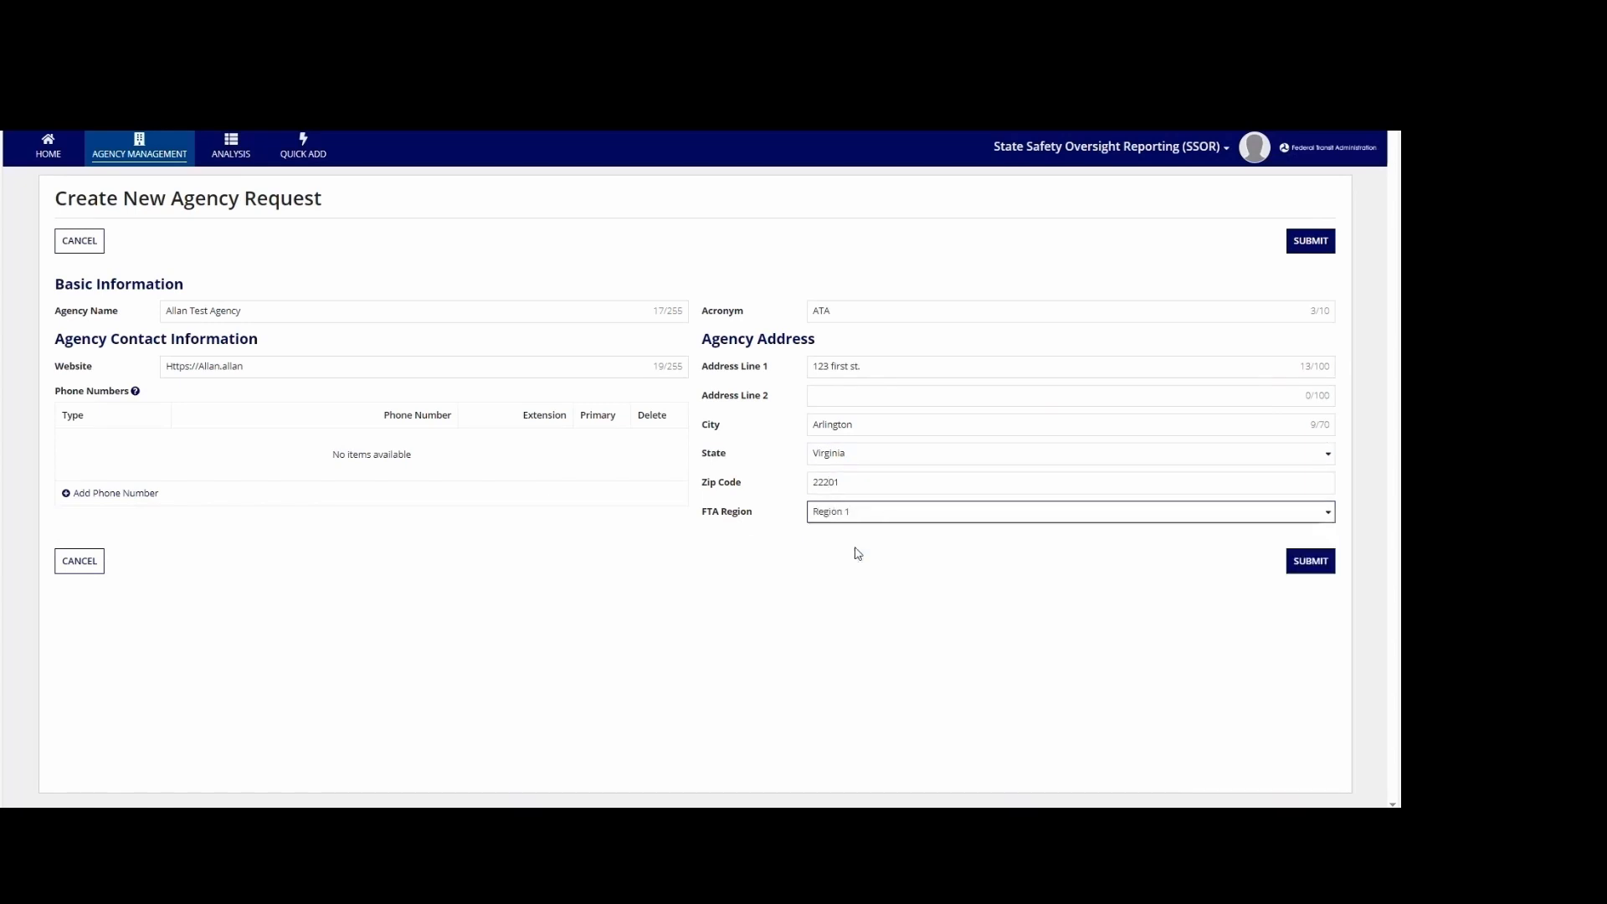
{"action": "left_click", "coordinate": [1314, 563]}
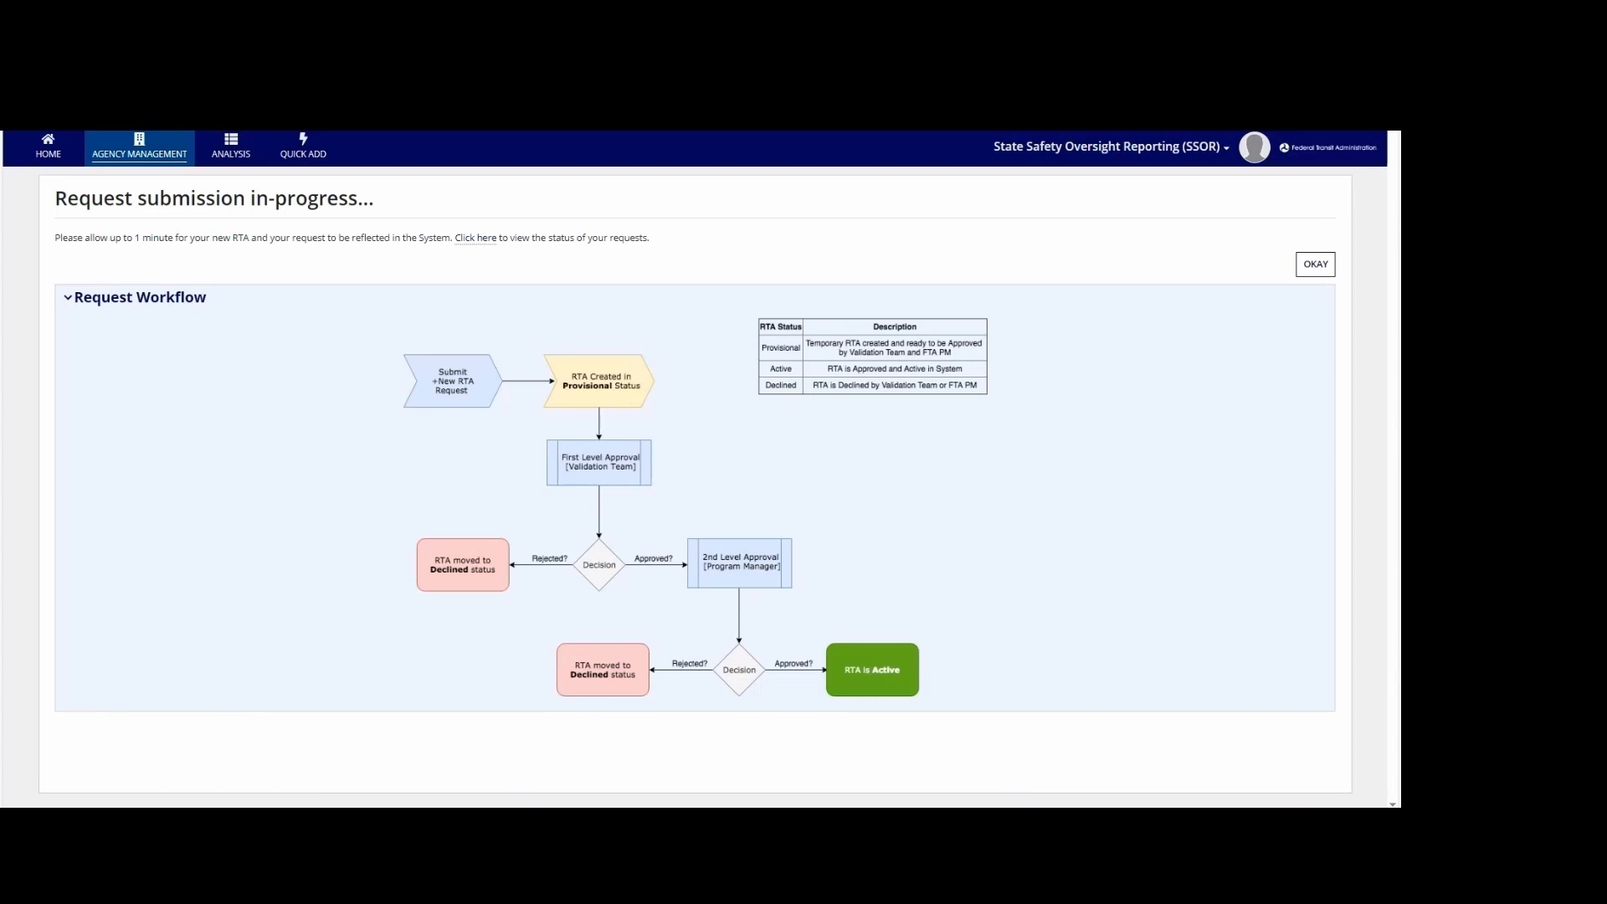
{"action": "left_click", "coordinate": [1315, 263]}
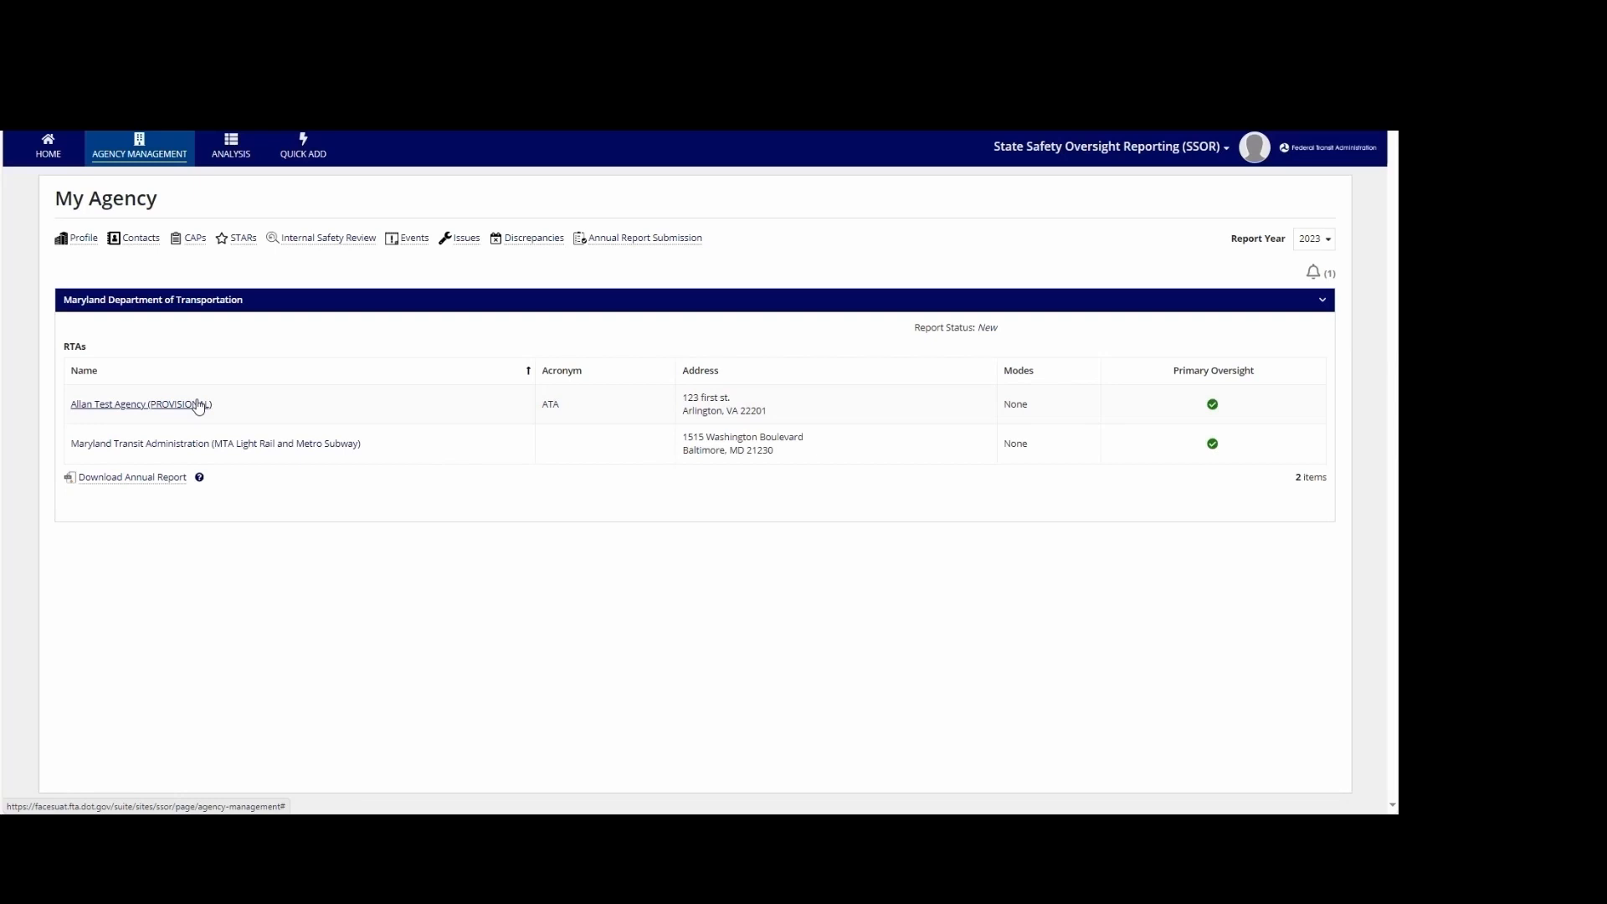
Open Request Management from the home page and go to the next page of requests
{"action": "left_click", "coordinate": [50, 151]}
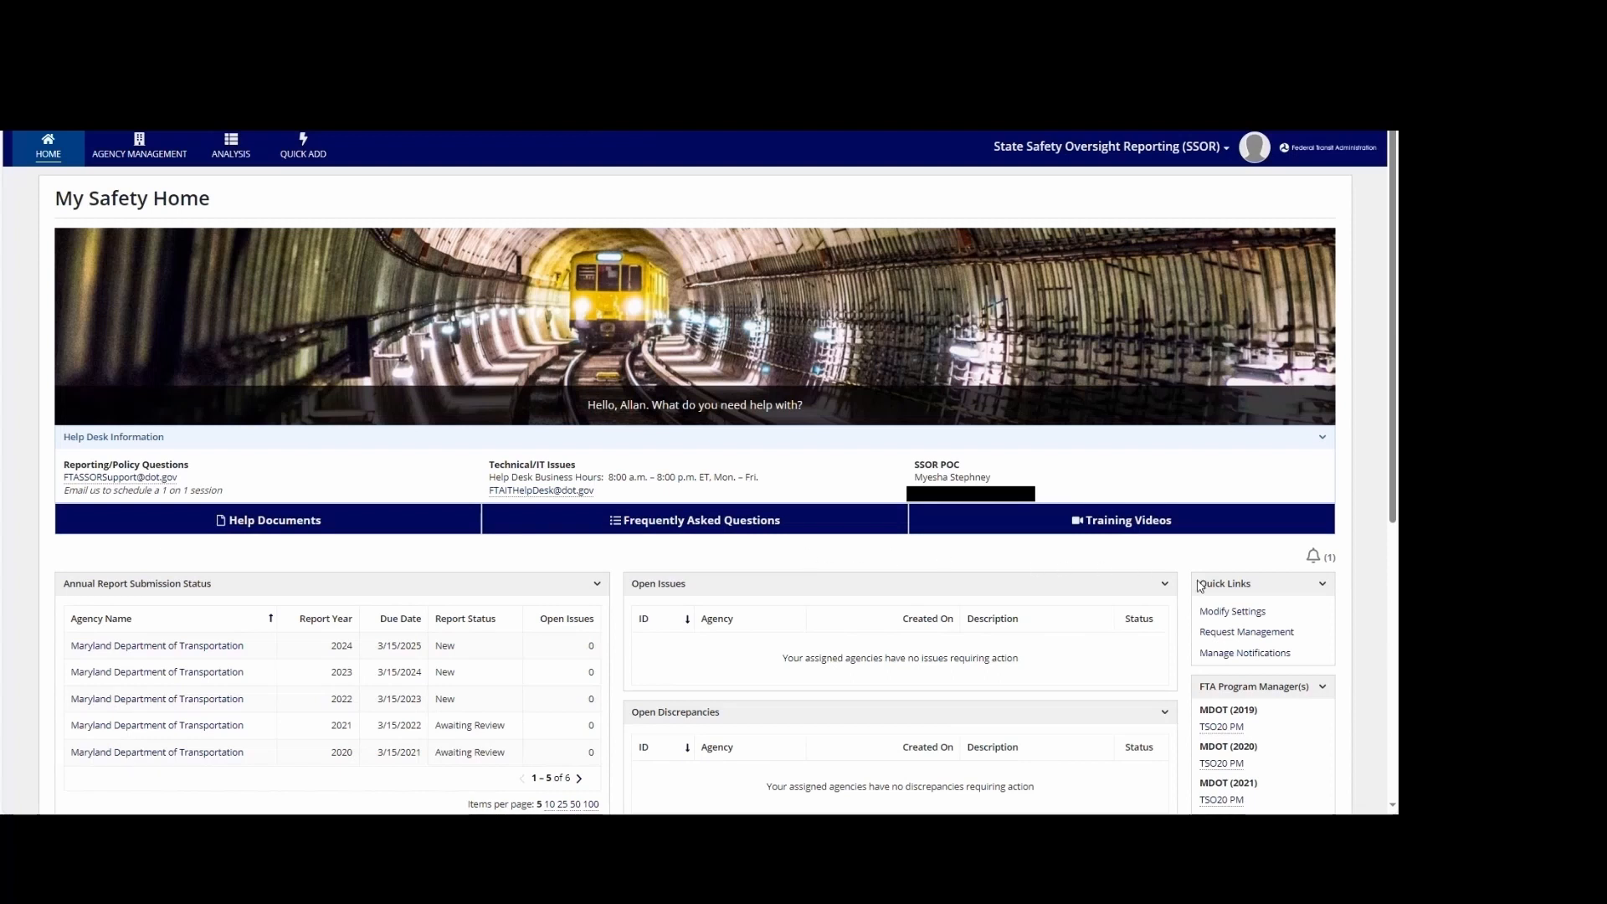
{"action": "left_click", "coordinate": [1245, 633]}
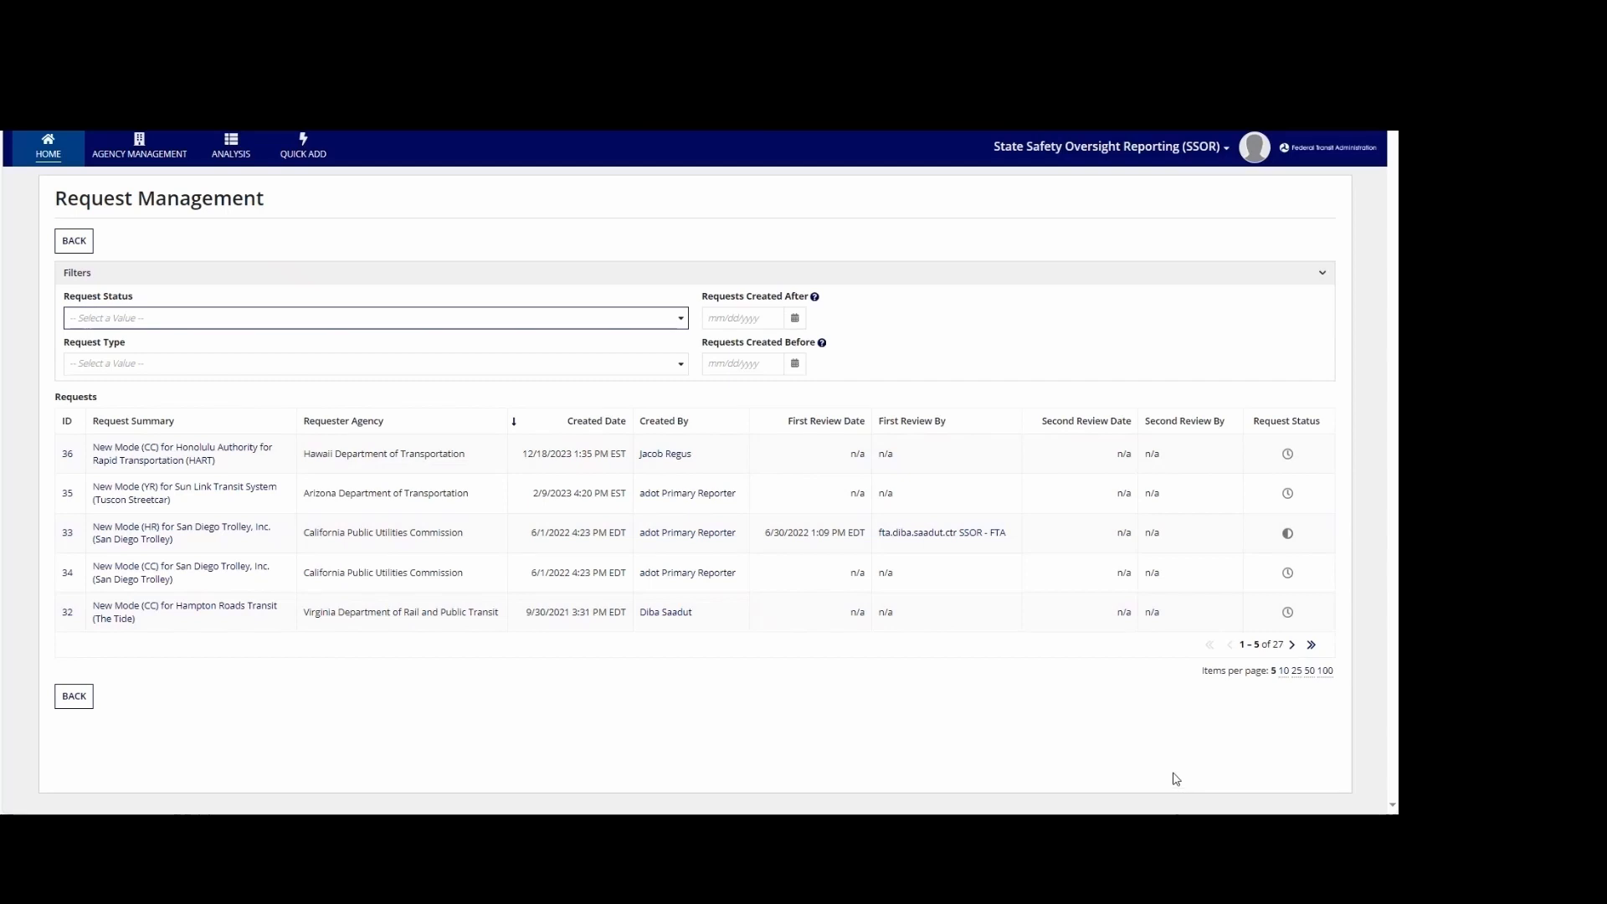
{"action": "left_click", "coordinate": [1292, 644]}
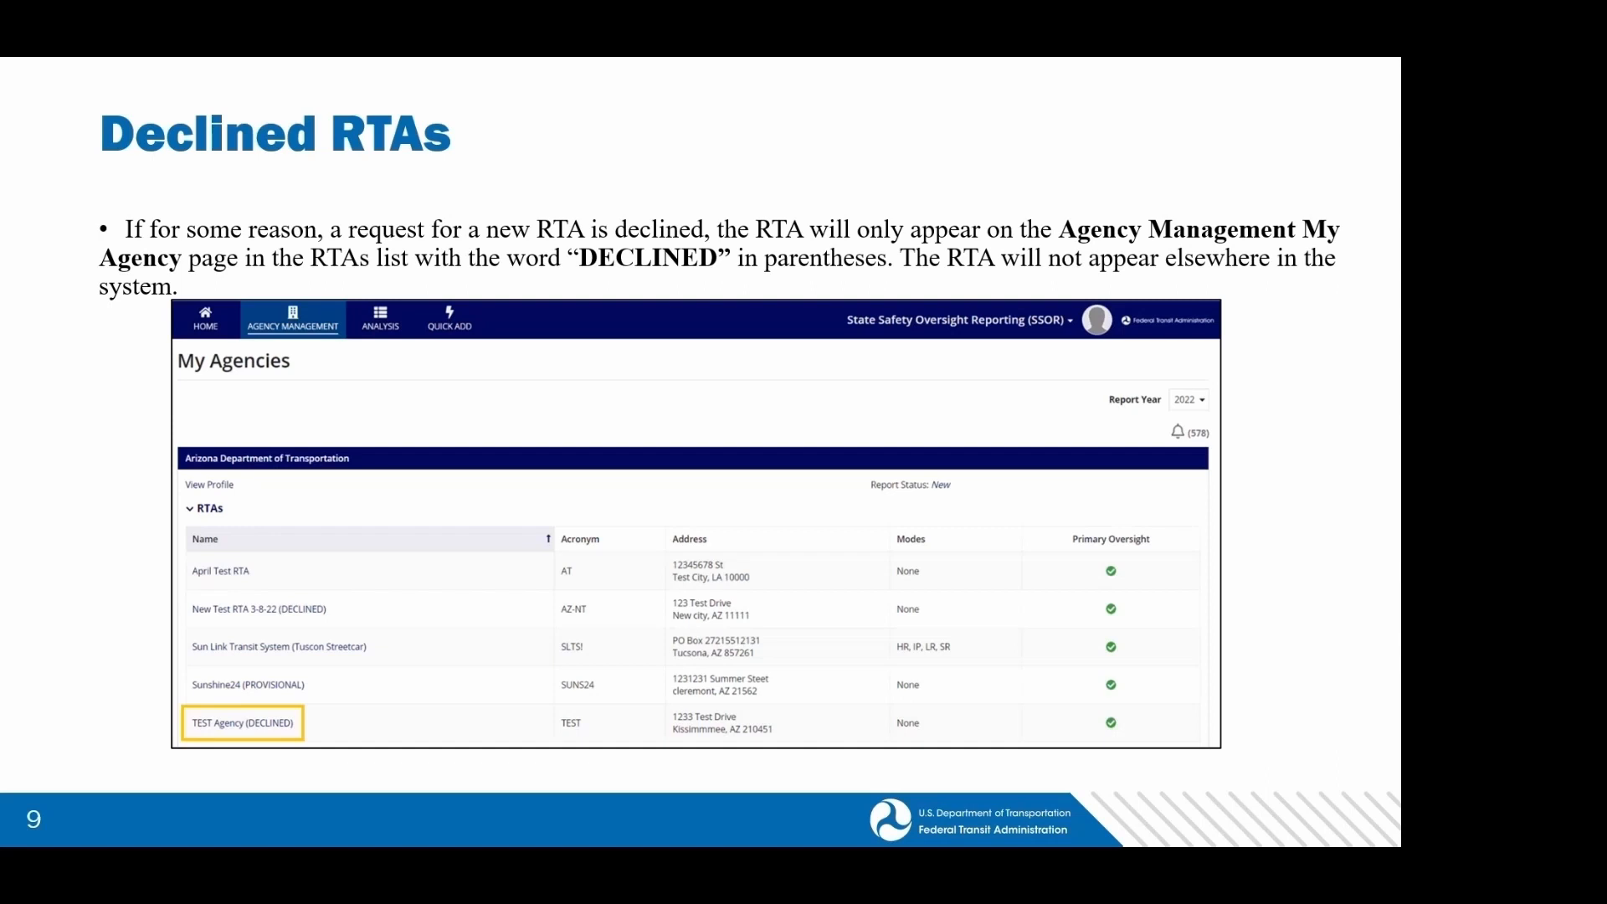
{"action": "key", "text": "Right"}
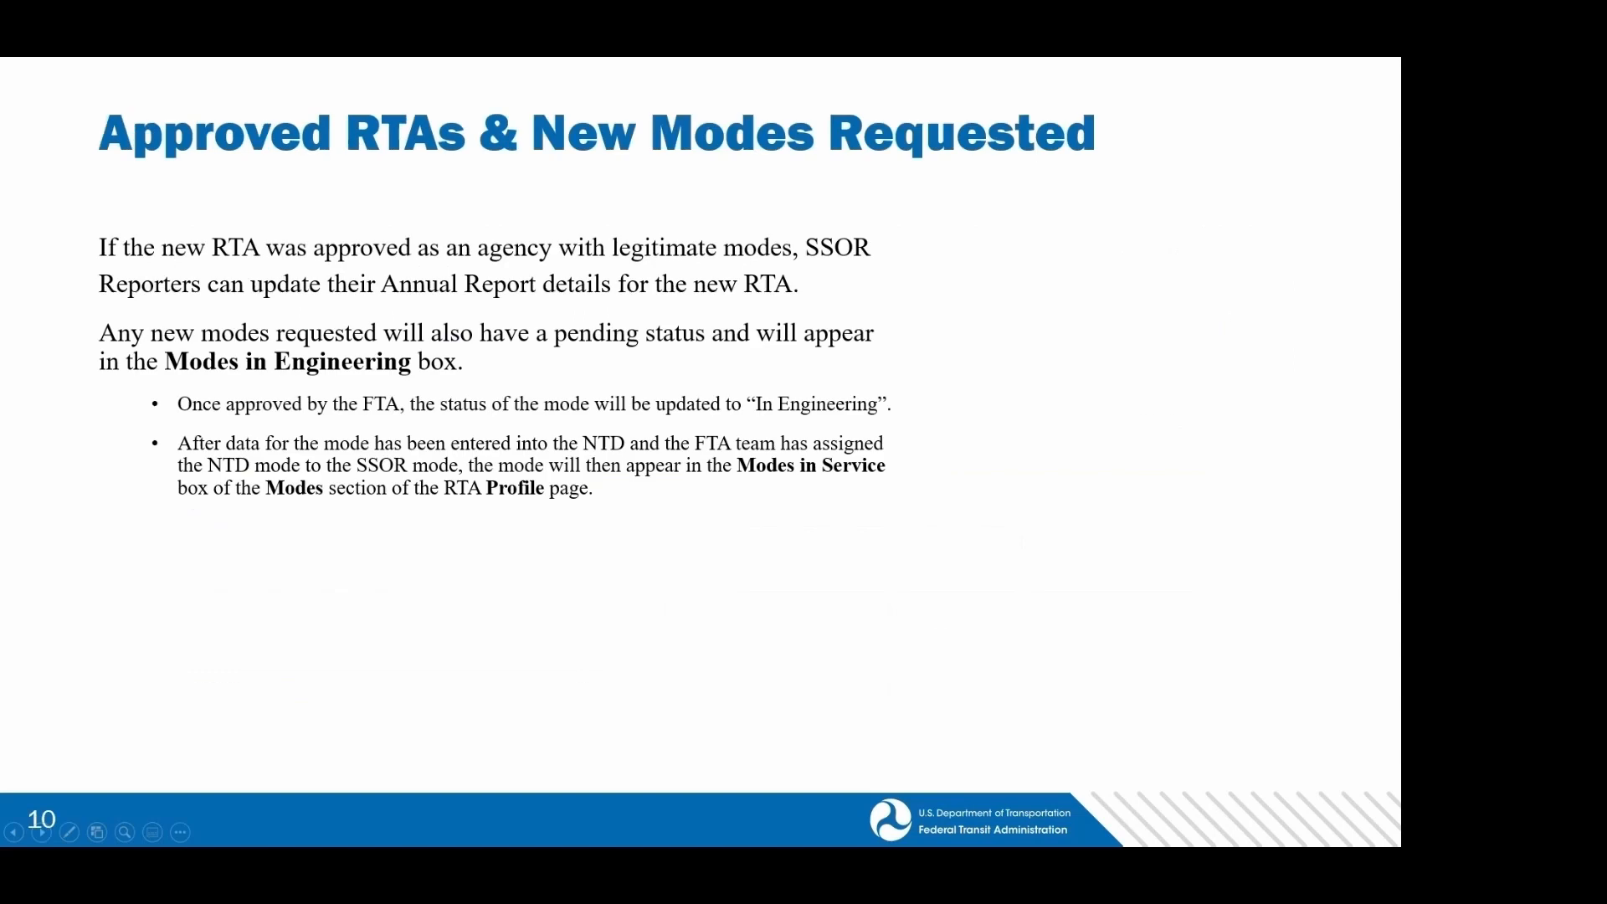